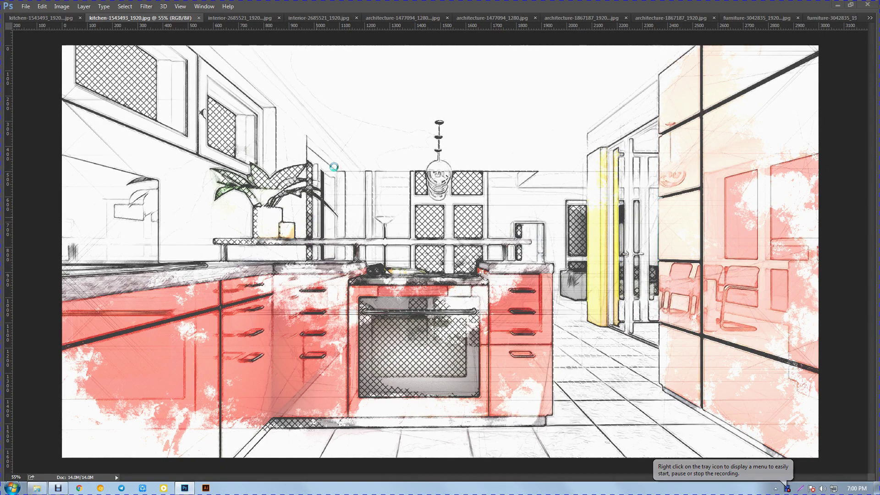
- Compare the kitchen and pool house renders with their sketch versions, passing the living-room photo
click(64, 18)
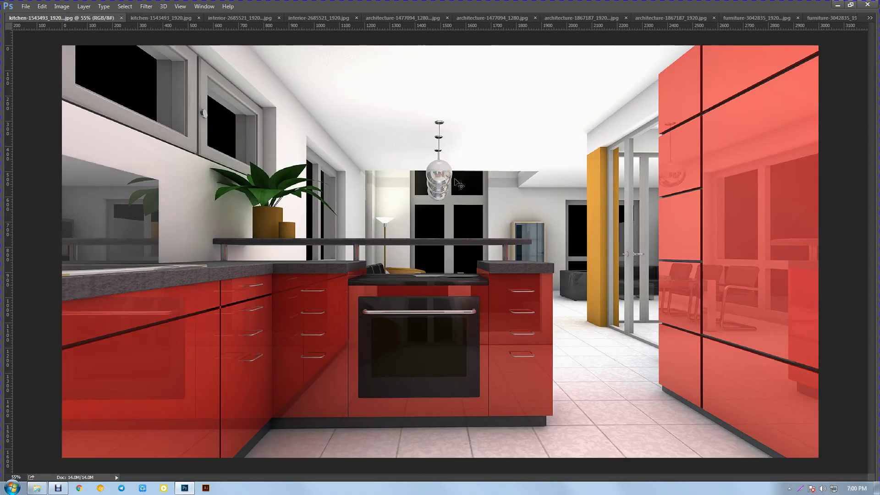
key(ctrl+Tab)
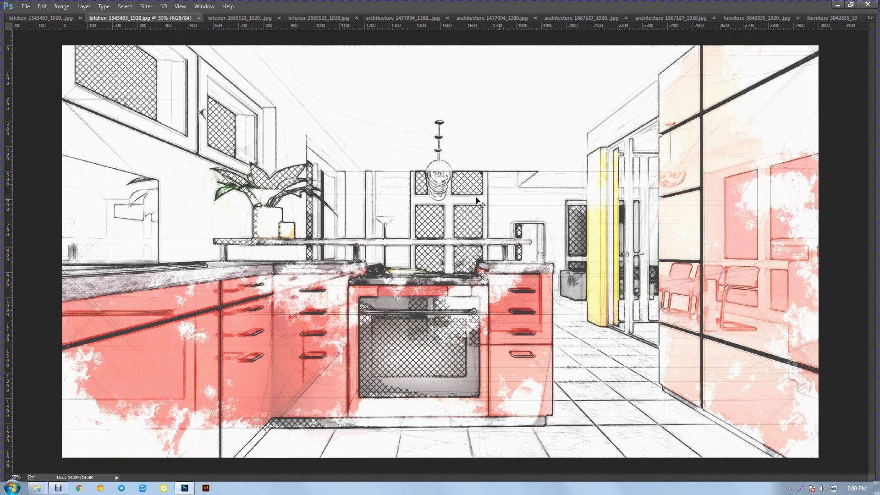
scroll(449, 202, up, 1)
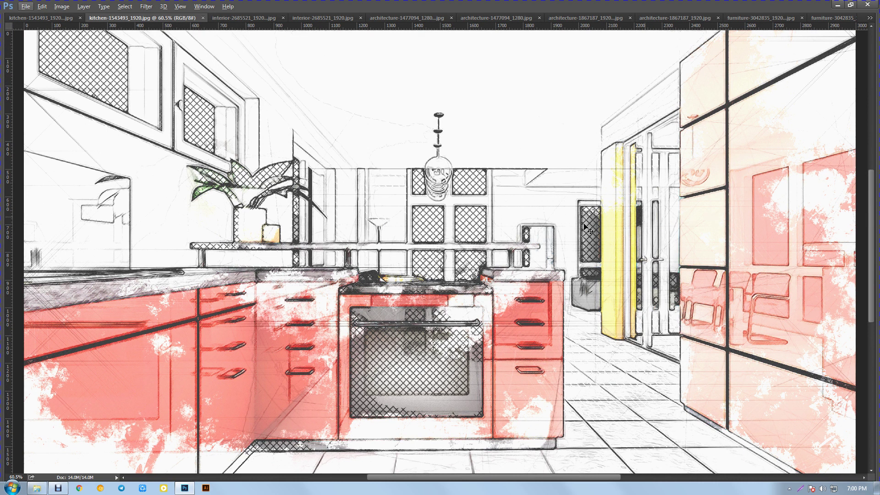
key(ctrl+Tab)
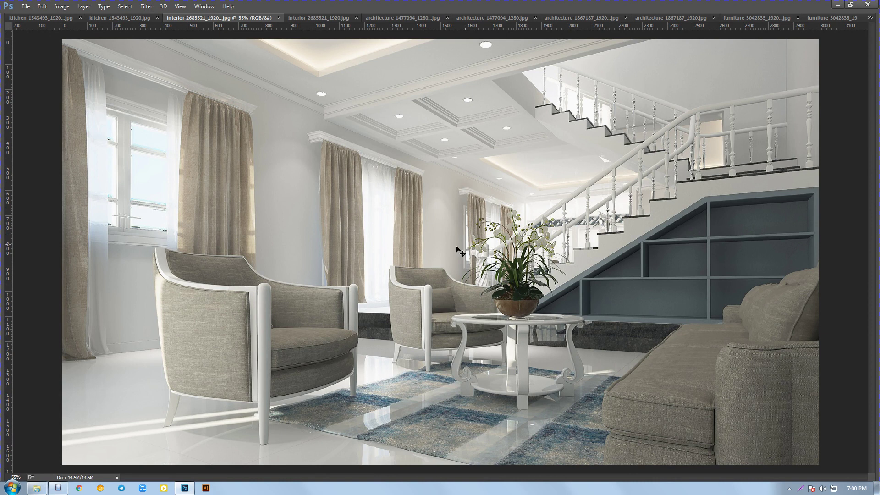
scroll(427, 242, up, 1)
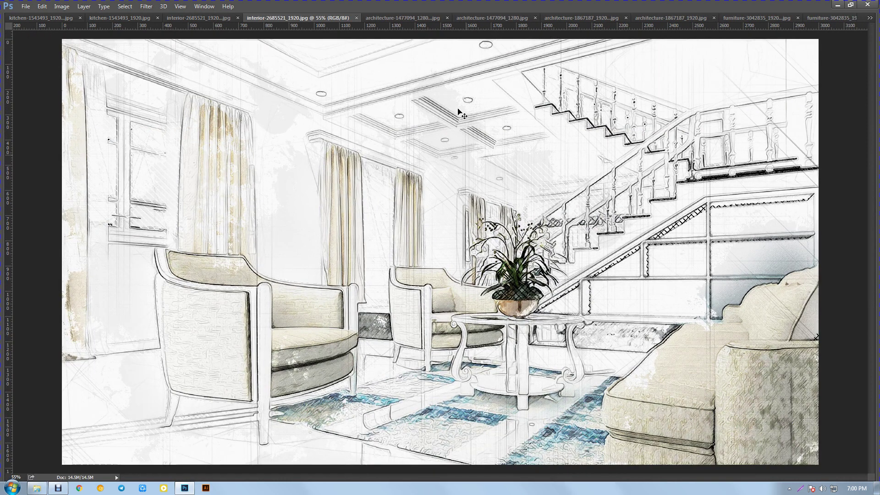
key(ctrl+Tab)
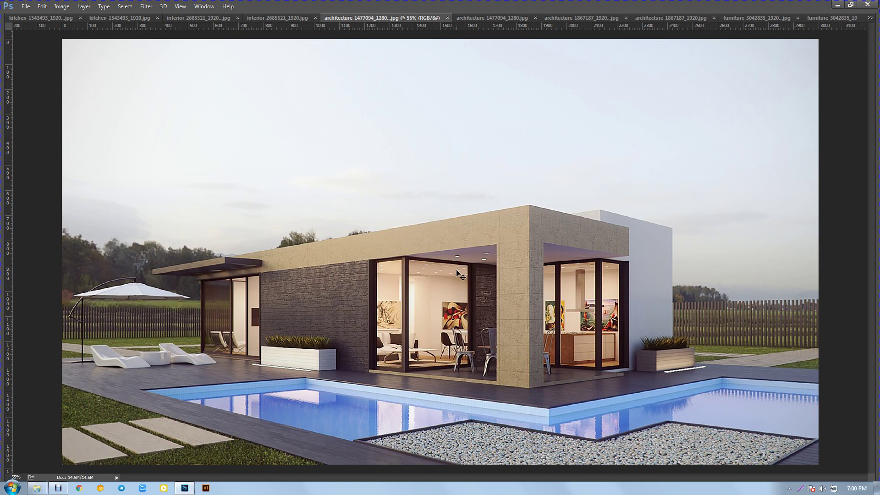
key(ctrl+Tab)
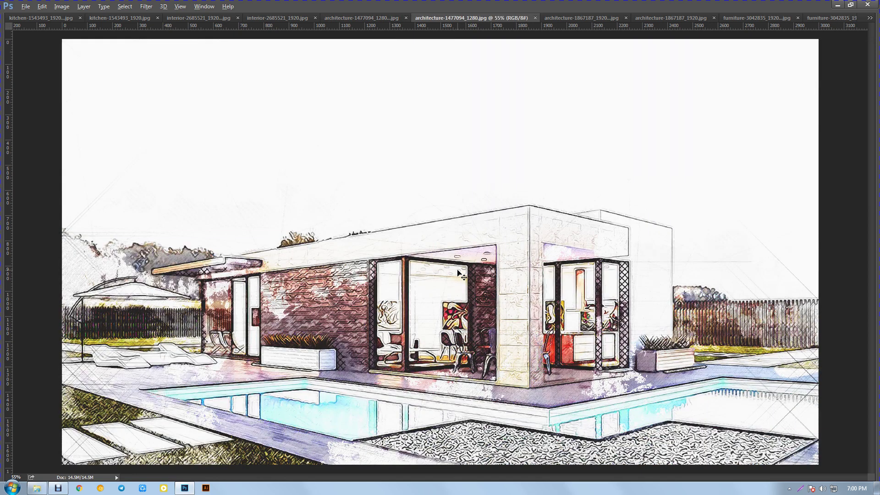
scroll(458, 274, up, 1)
scroll(458, 274, down, 1)
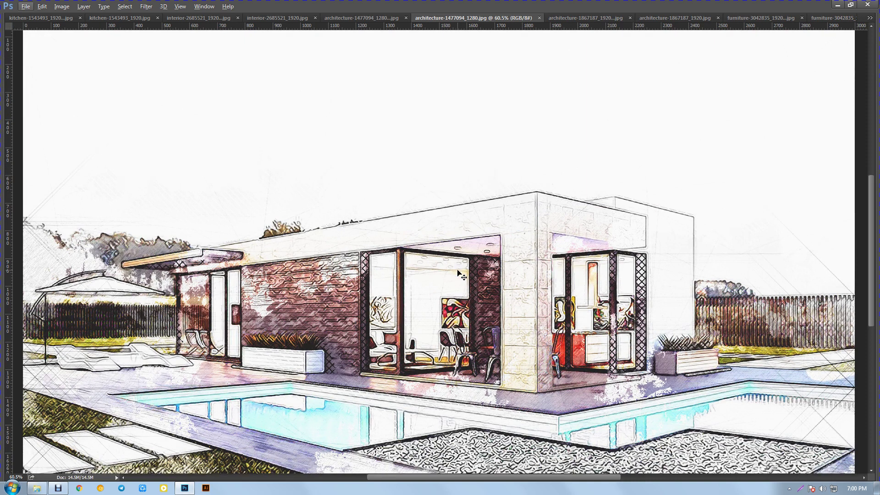
scroll(458, 273, down, 1)
scroll(458, 274, up, 1)
- Compare the two-storey house photo with its sketch, stopping on the brick-walled entryway photo
key(ctrl+Tab)
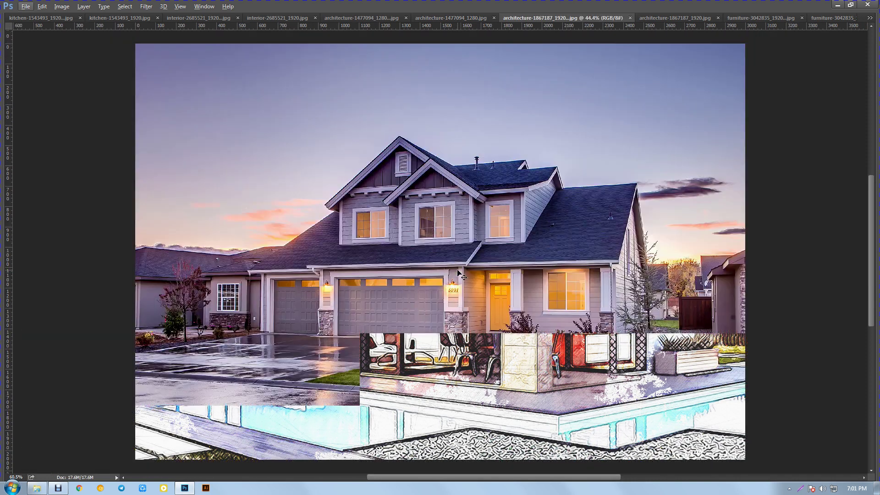
scroll(483, 259, up, 1)
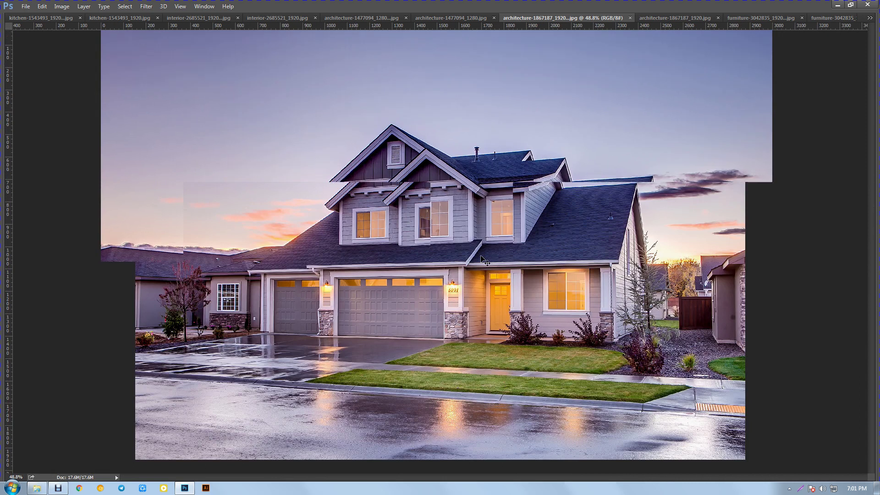
key(ctrl+Tab)
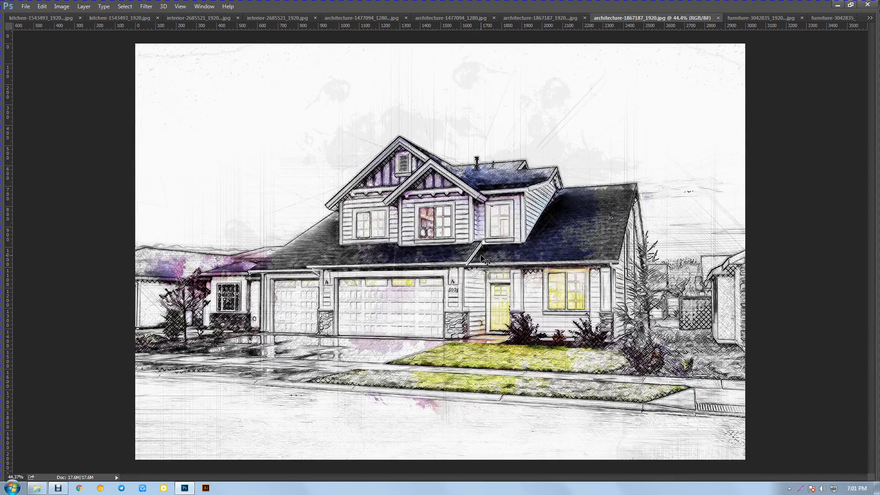
scroll(482, 259, up, 1)
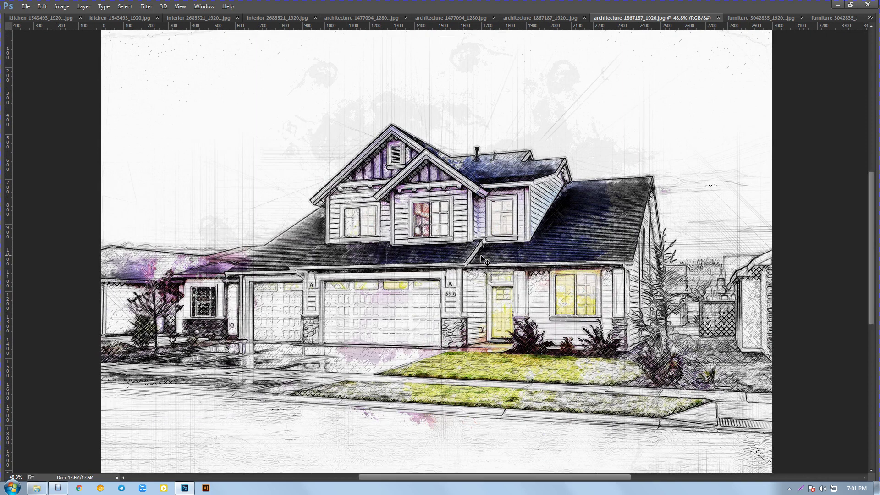
scroll(483, 260, up, 1)
key(alt)
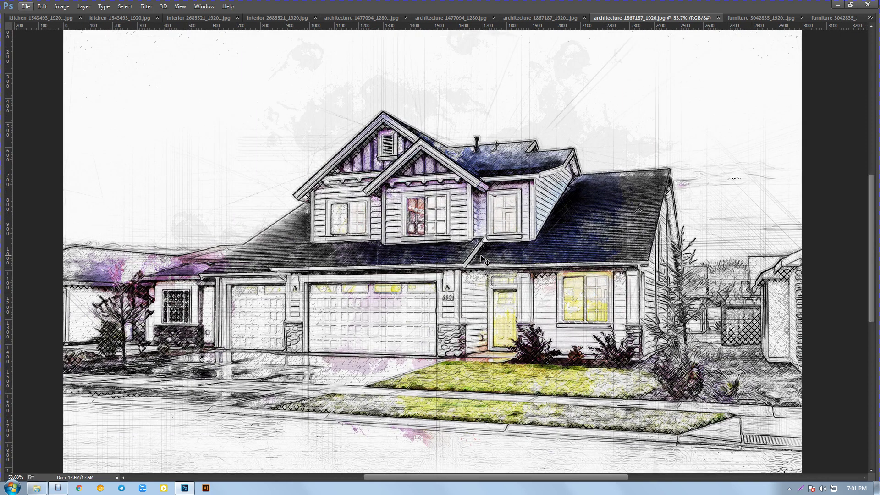
scroll(482, 260, up, 1)
scroll(482, 259, down, 1)
scroll(482, 260, down, 1)
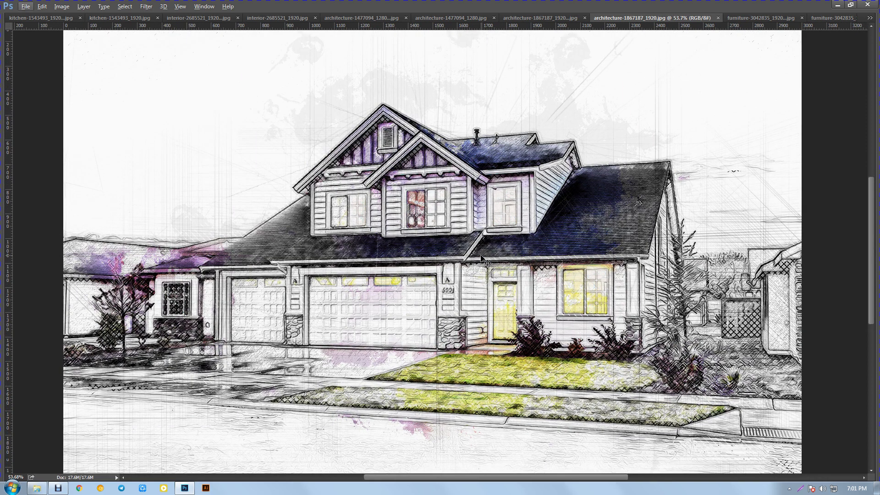
key(ctrl+Tab)
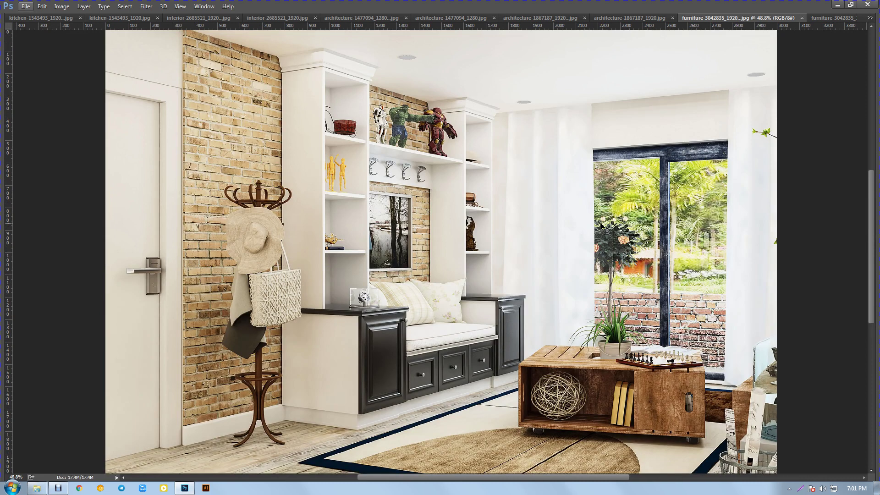
- Review the entryway, billiard room and AVALON street sketches against their originals
key(ctrl+Tab)
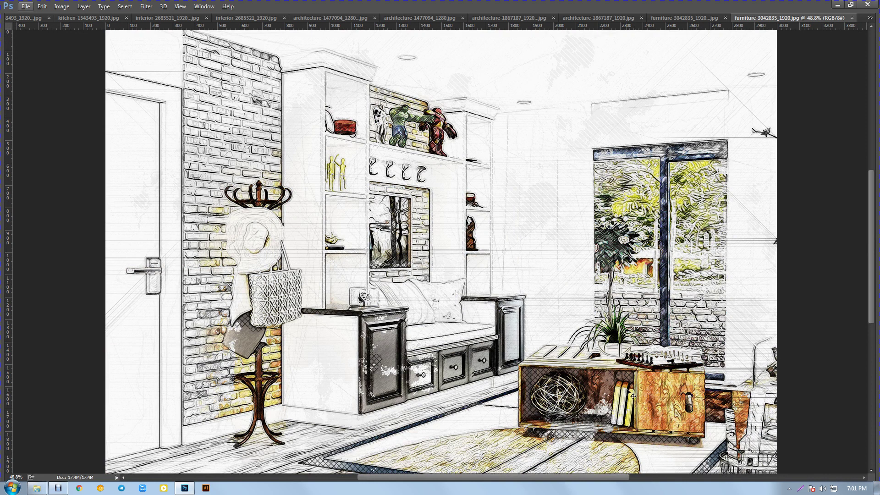
key(ctrl+Tab)
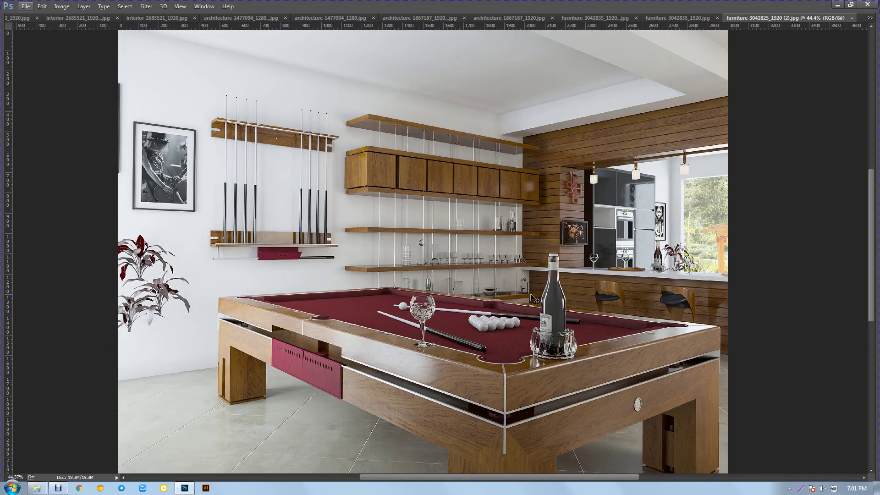
key(ctrl+Tab)
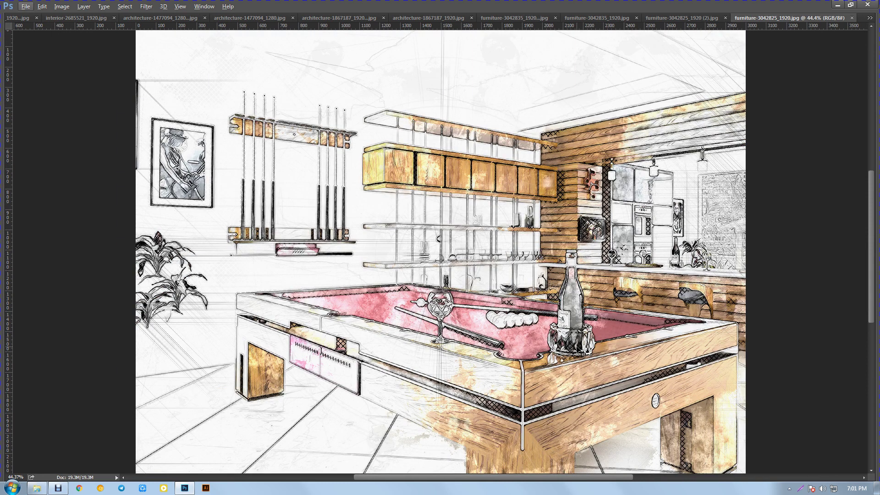
key(ctrl+Tab)
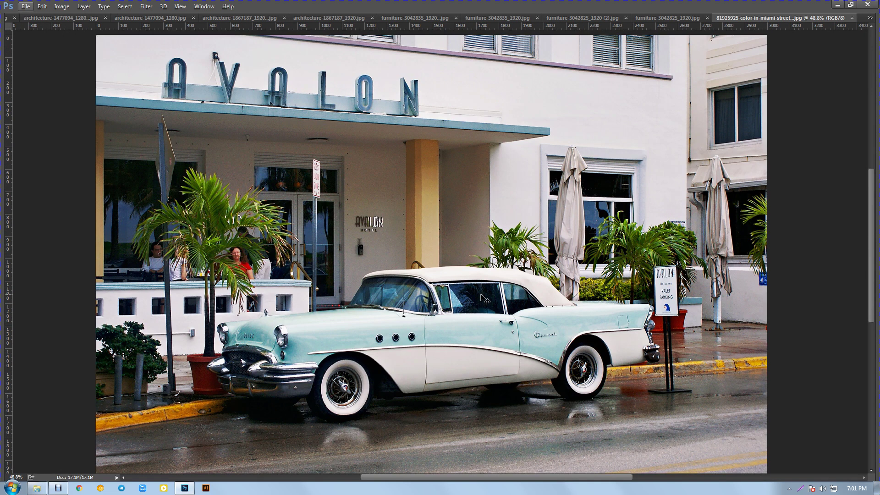
key(ctrl+Tab)
key(alt)
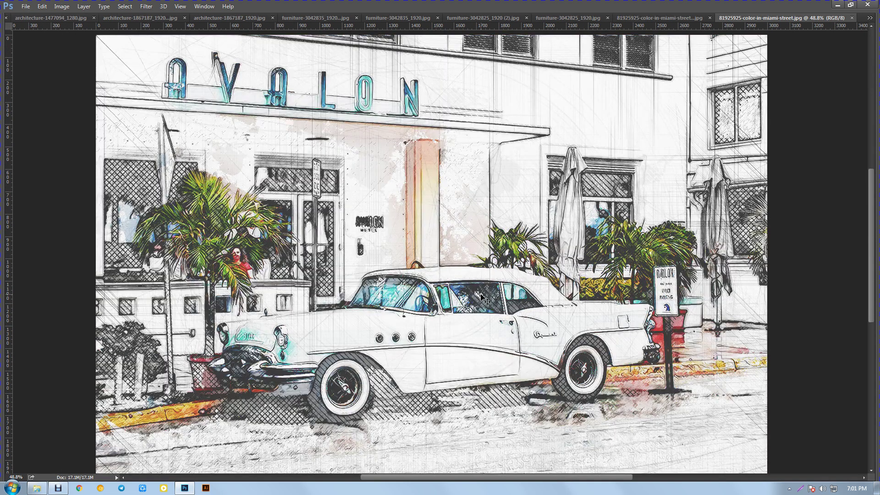
scroll(481, 297, up, 1)
scroll(481, 297, up, 2)
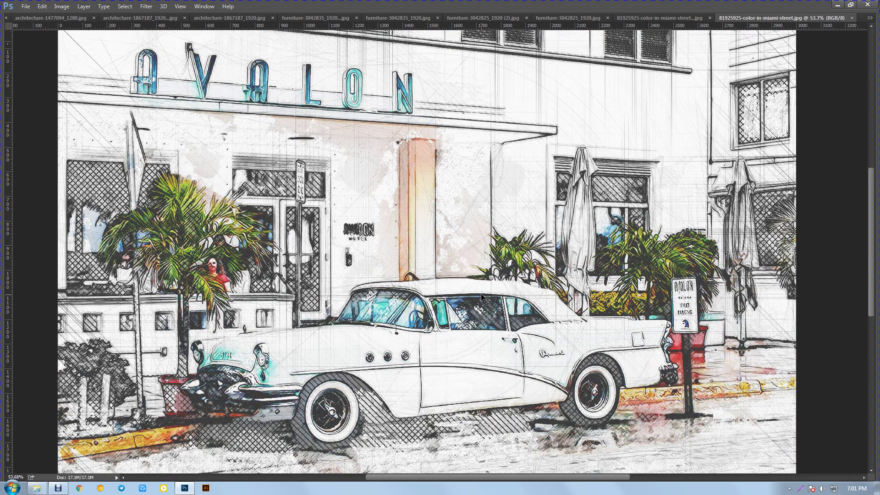
scroll(481, 297, down, 1)
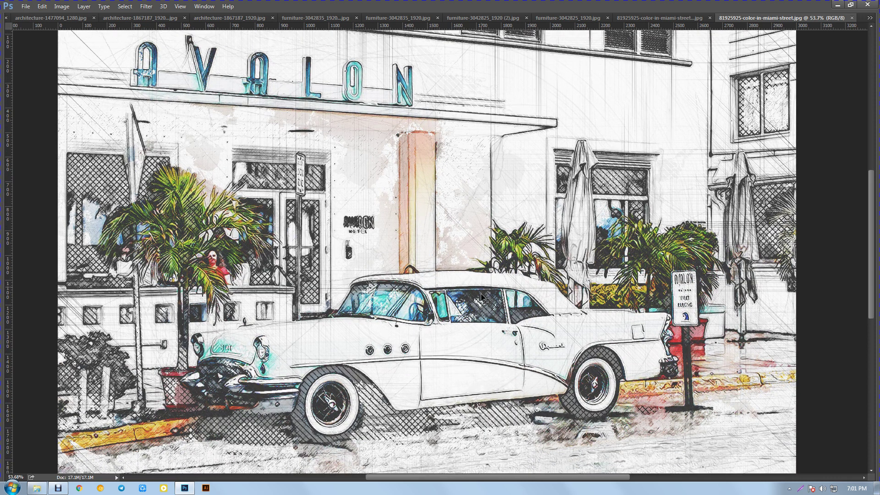
scroll(481, 297, down, 1)
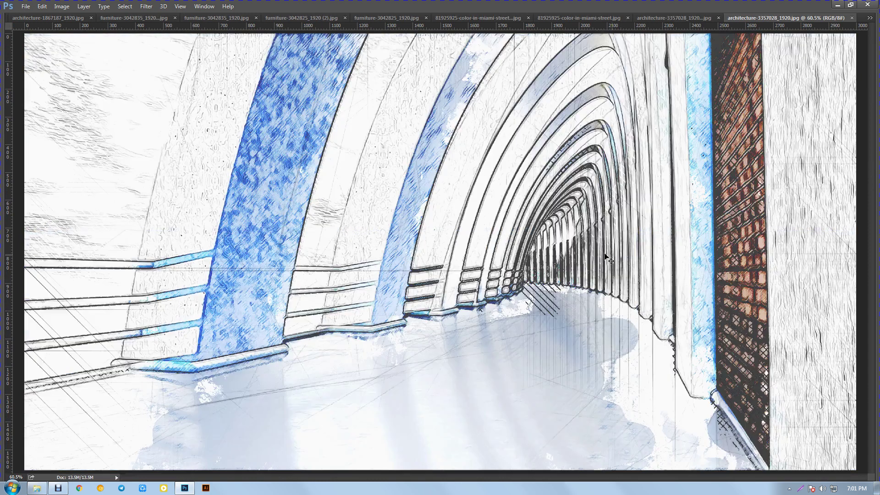
scroll(549, 232, up, 3)
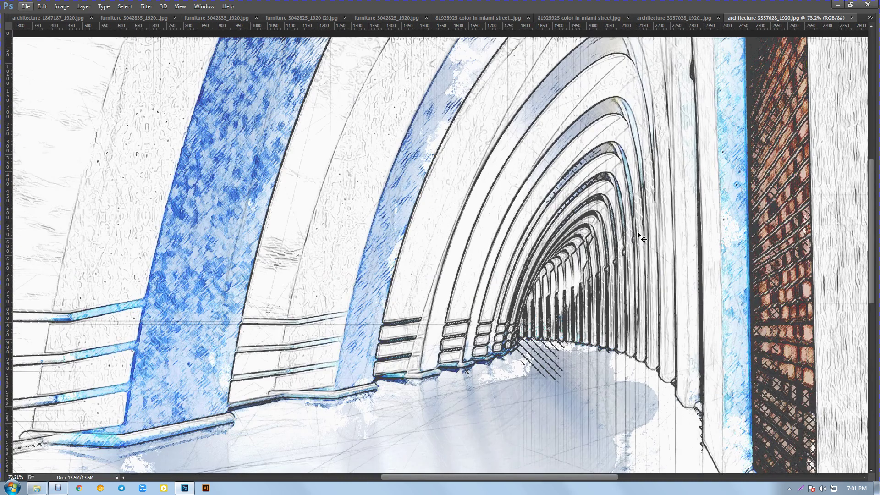
scroll(639, 236, down, 1)
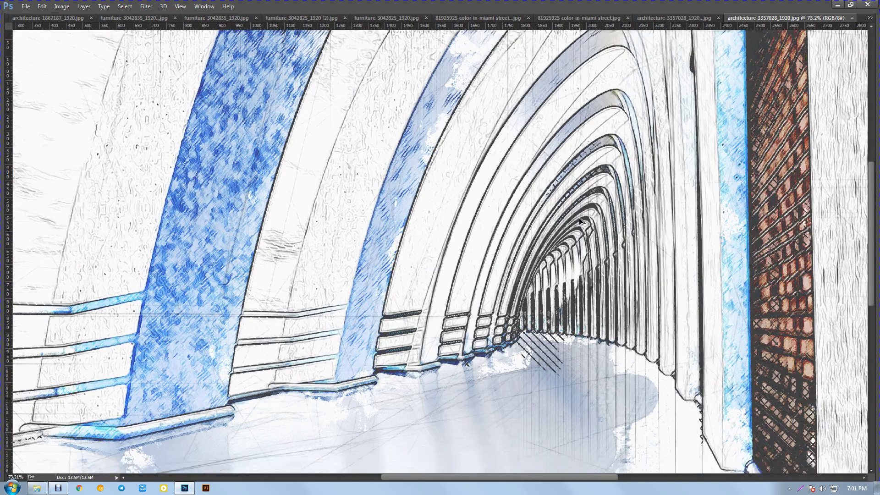
scroll(580, 221, down, 3)
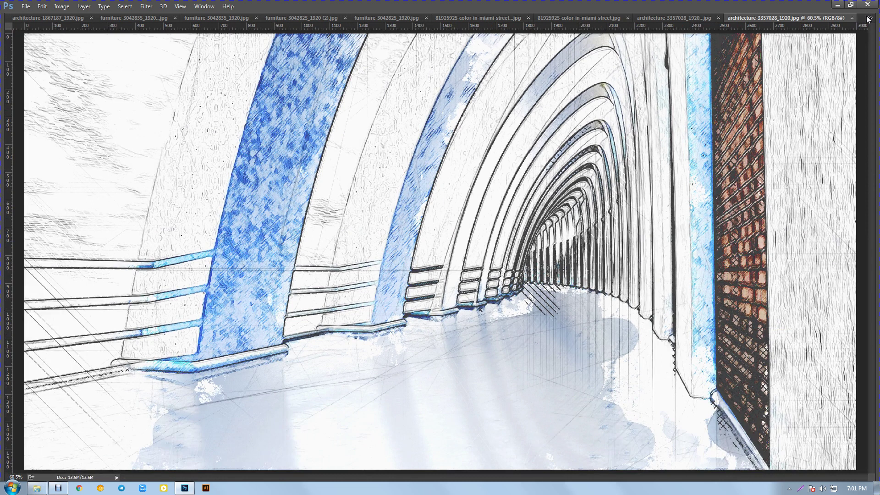
- Check the overflow list of open documents, then minimize Photoshop to the desktop
click(868, 18)
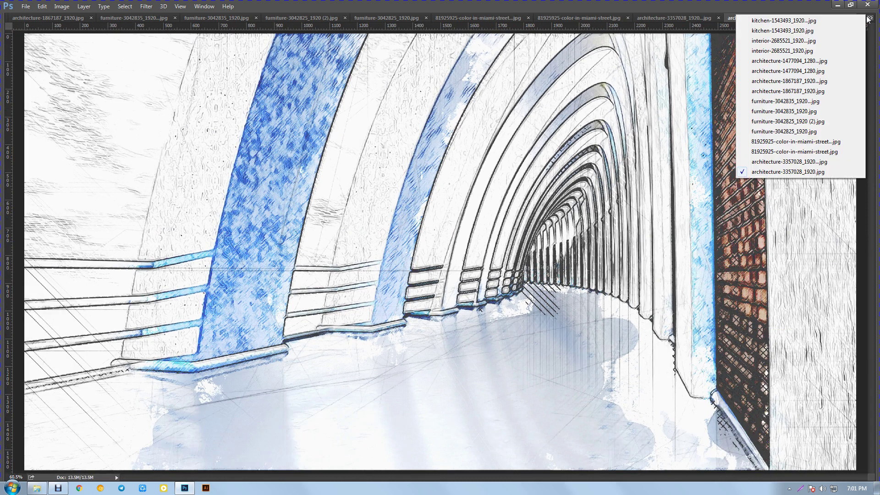
click(729, 7)
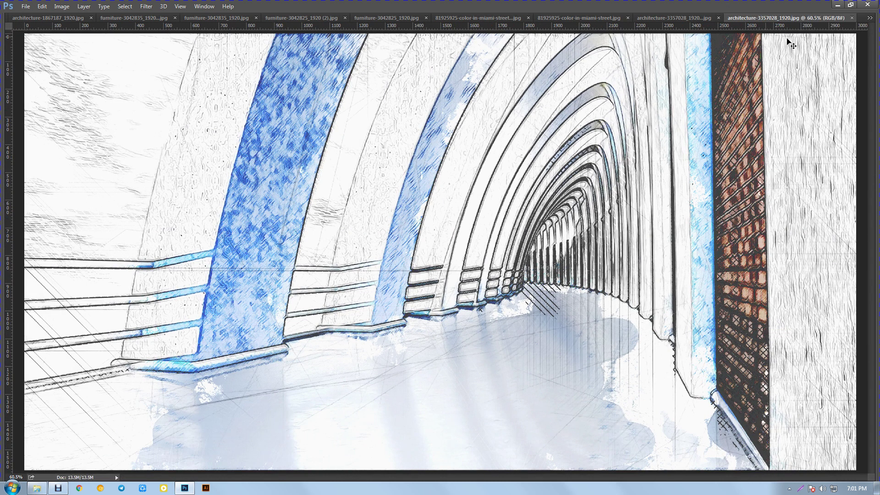
click(837, 5)
- Refresh the desktop and drag kitchen-1543493_1920.jpg into Photoshop, then restore the hidden panels
right_click(420, 145)
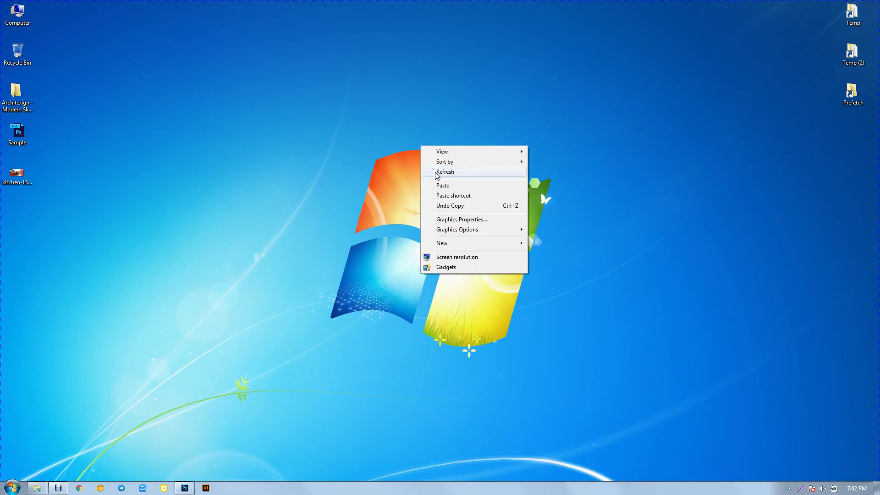
click(437, 171)
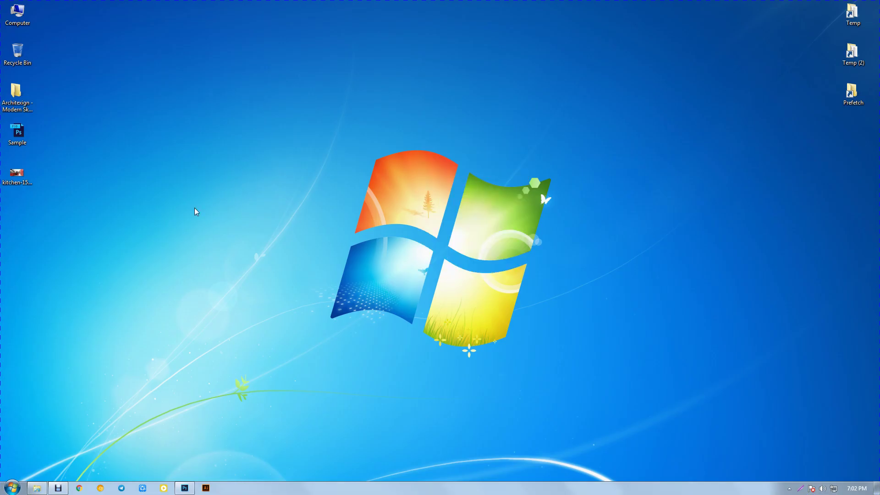
click(16, 176)
mouse_move(14, 178)
mouse_down()
mouse_move(188, 472)
mouse_move(185, 488)
mouse_up()
mouse_move(833, 3)
mouse_down()
mouse_move(788, 4)
mouse_move(534, 156)
mouse_up()
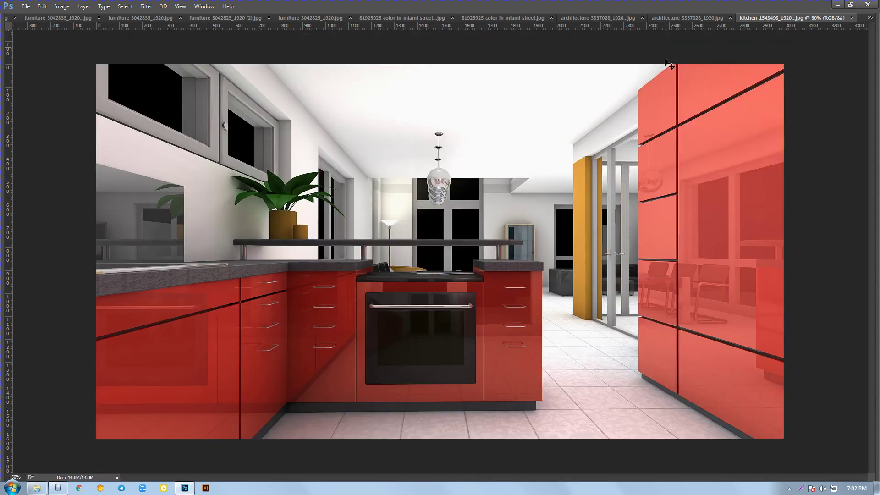
key(Tab)
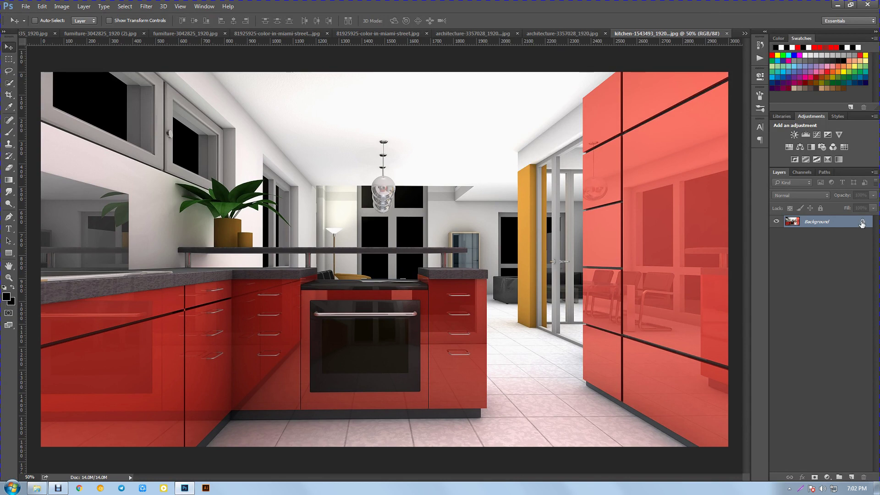
- Unlock the Background and reconfirm the image size as 3000 px wide at 300 ppi
click(862, 222)
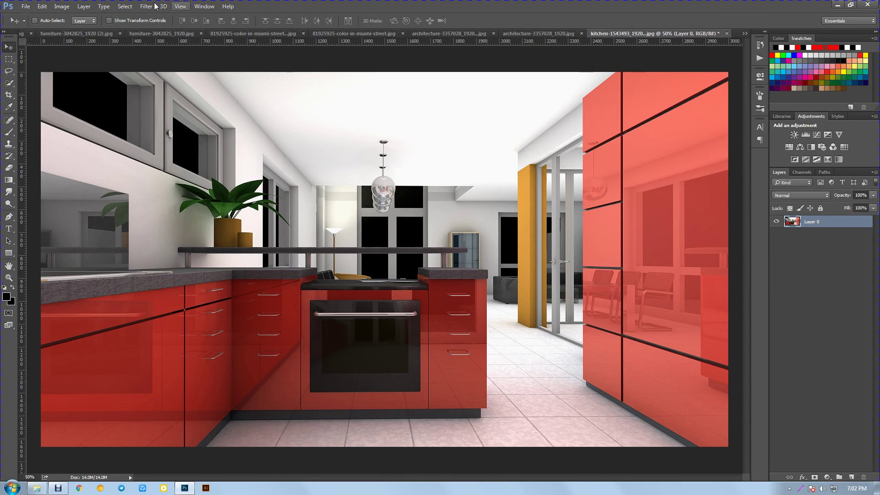
click(61, 9)
mouse_move(67, 16)
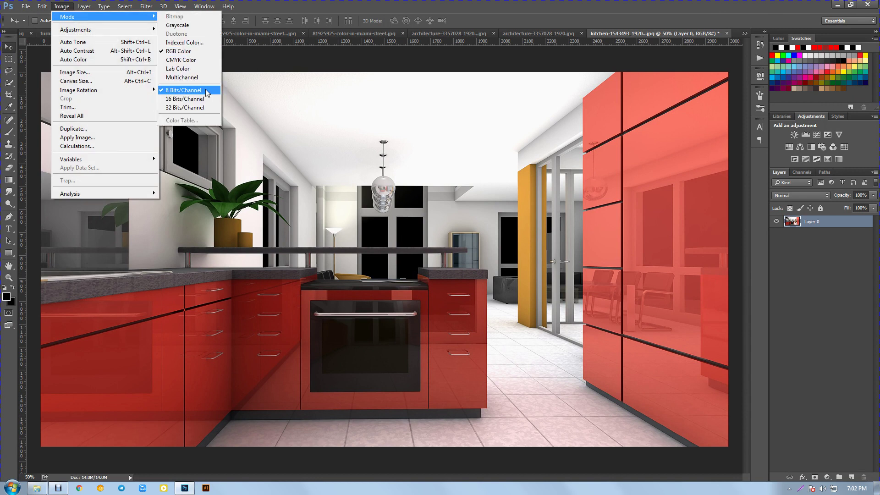
click(82, 75)
double_click(488, 198)
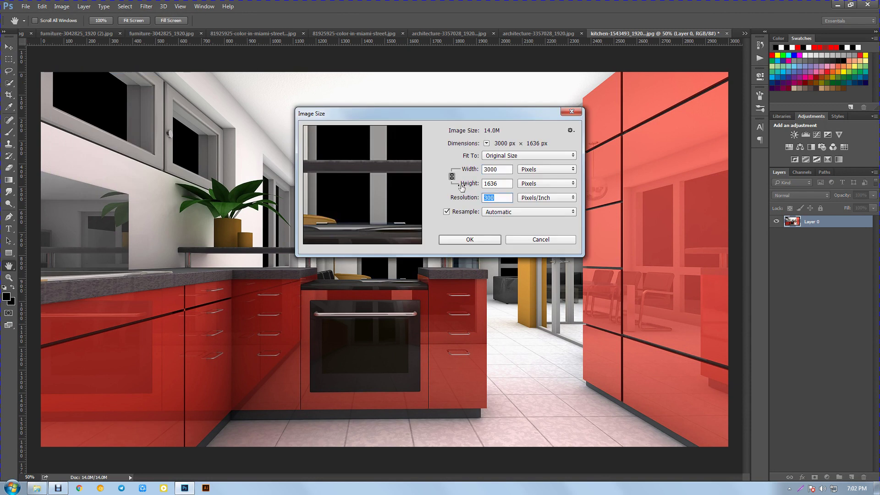
text(300)
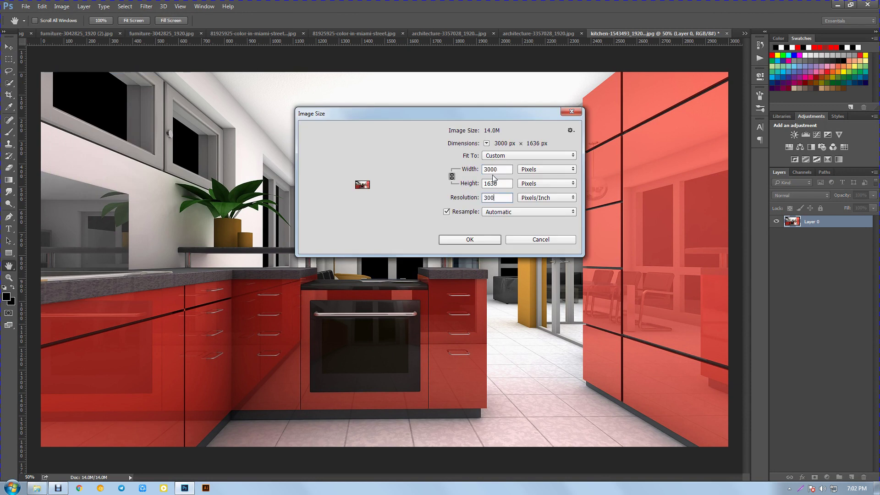
double_click(503, 168)
text(3)
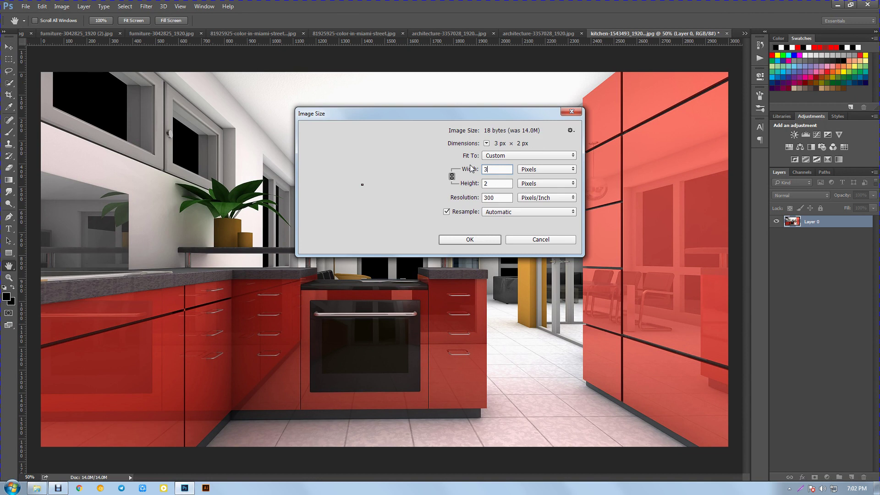
text(000)
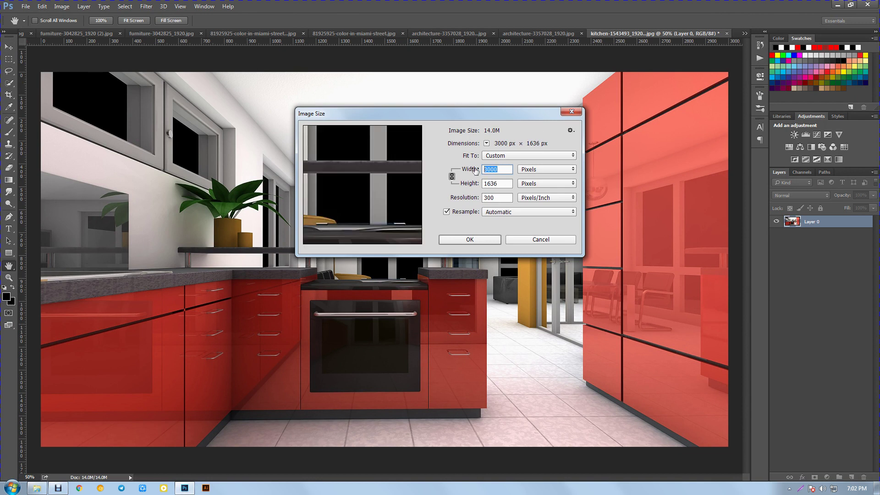
click(481, 240)
key(v)
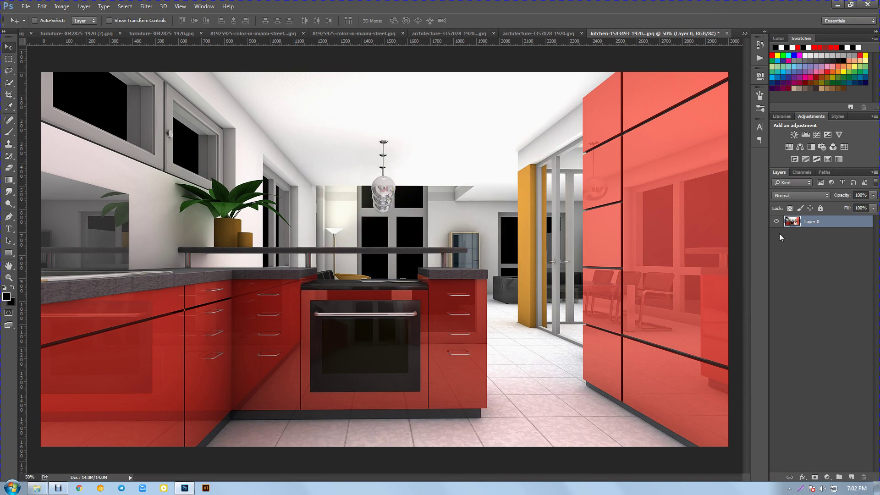
- Turn Layer 0 back into a locked Background and start a new layer
click(84, 6)
mouse_move(103, 16)
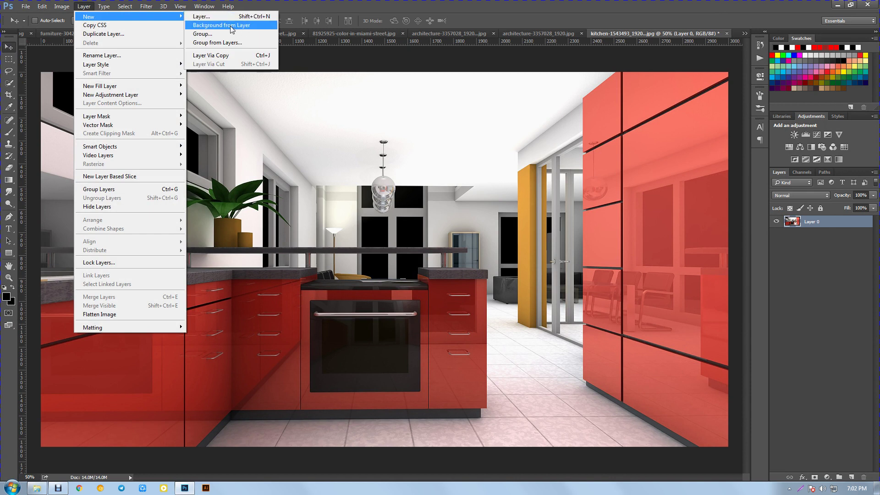
click(232, 27)
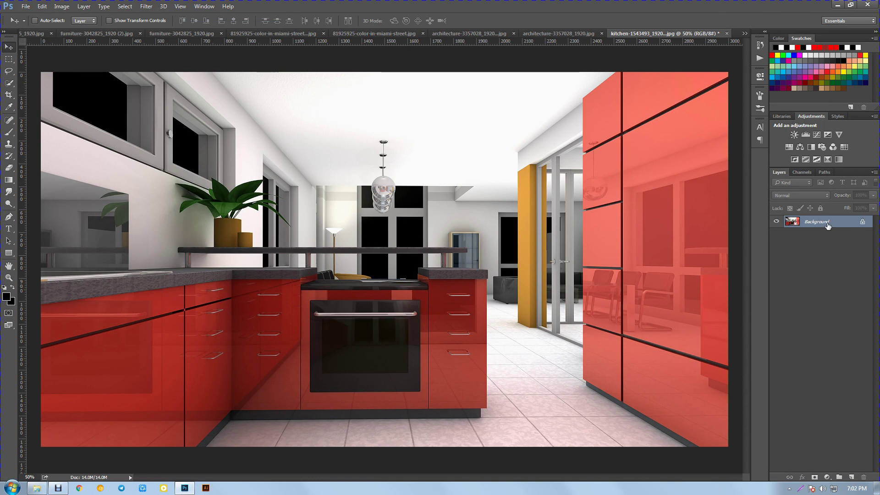
click(84, 7)
mouse_move(90, 15)
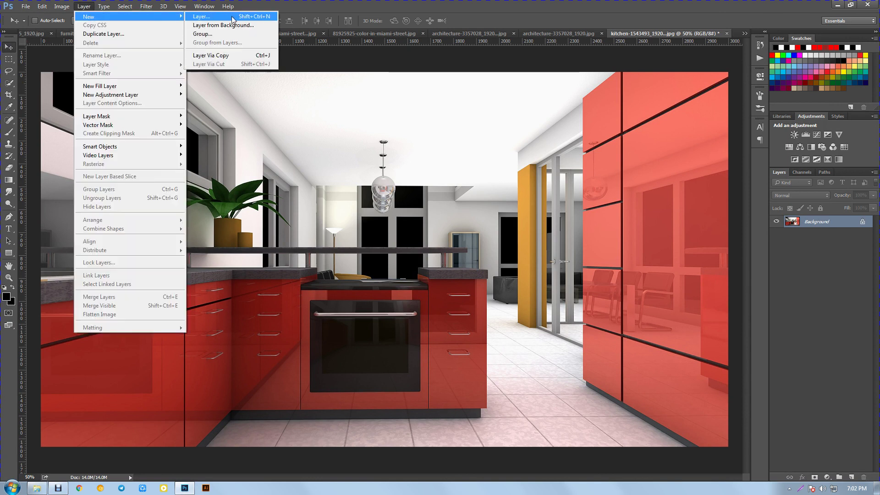
click(231, 17)
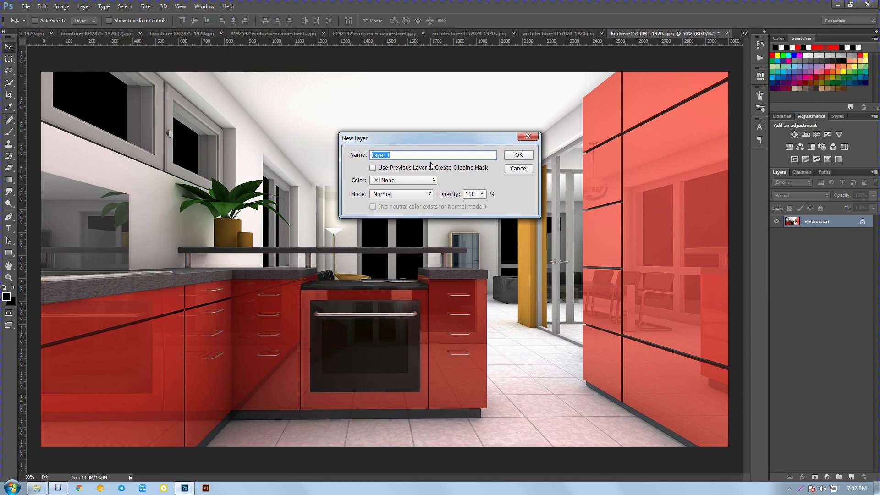
- Name the new layer 'brush' and create it
text(brush)
key(ctrl+a)
click(520, 156)
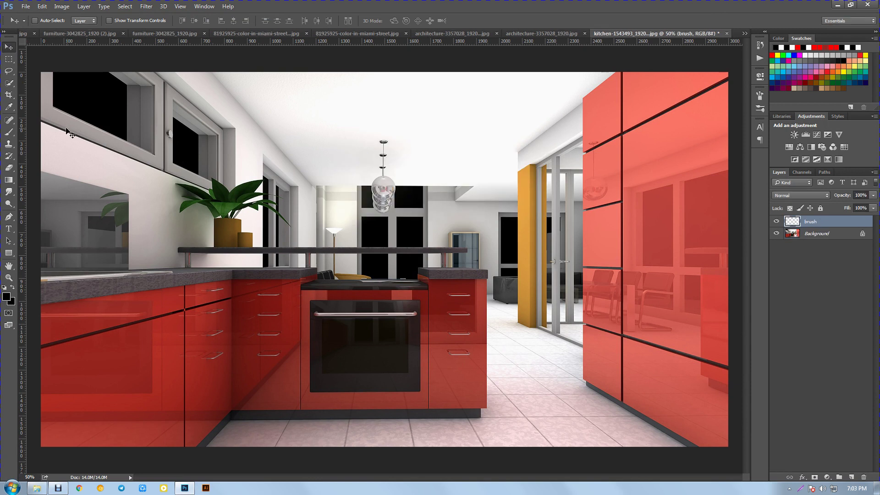
- Set up the Brush tool with about 22% hardness, adjusted opacity and 100% flow
click(8, 132)
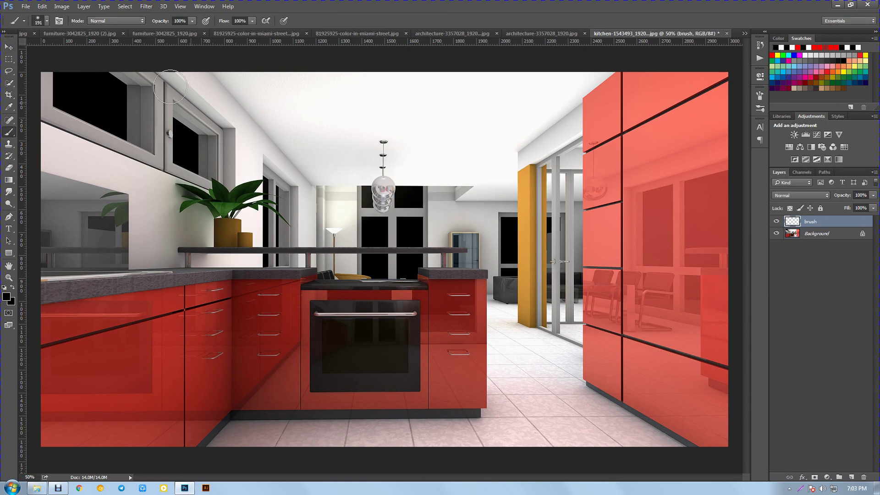
click(42, 23)
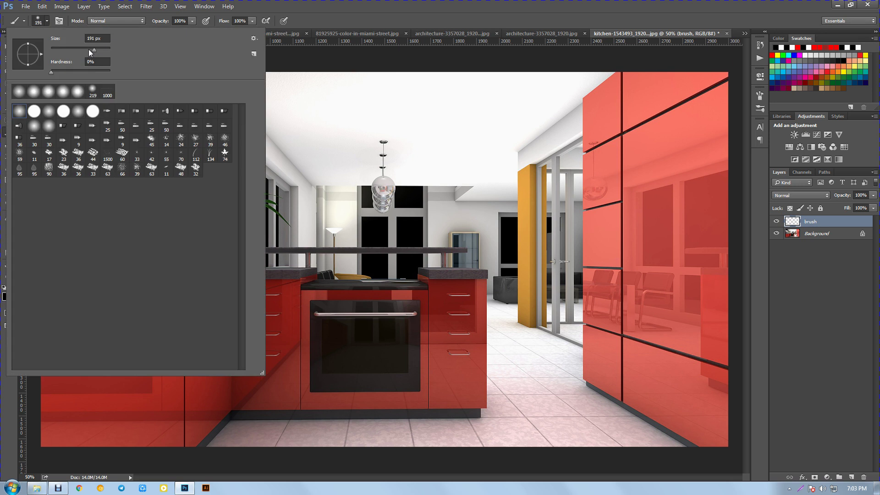
drag(59, 73, 89, 53)
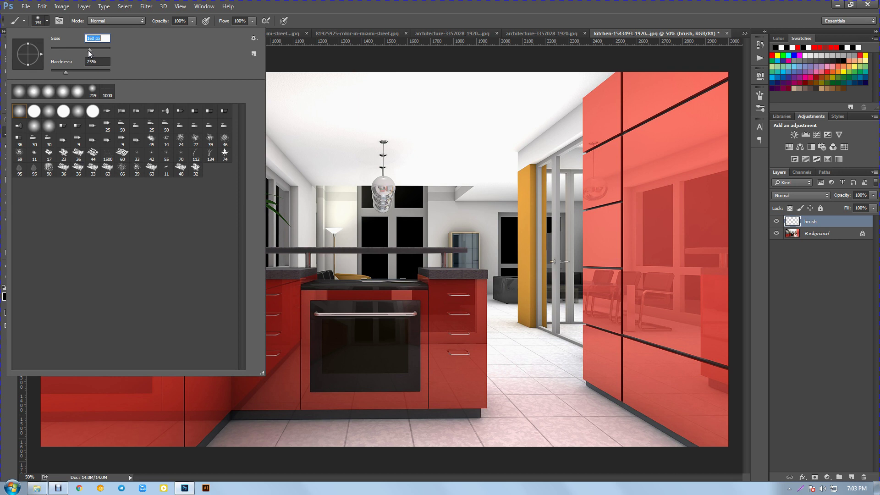
click(192, 21)
mouse_move(193, 30)
mouse_down()
mouse_move(166, 33)
mouse_move(204, 34)
mouse_up()
click(251, 22)
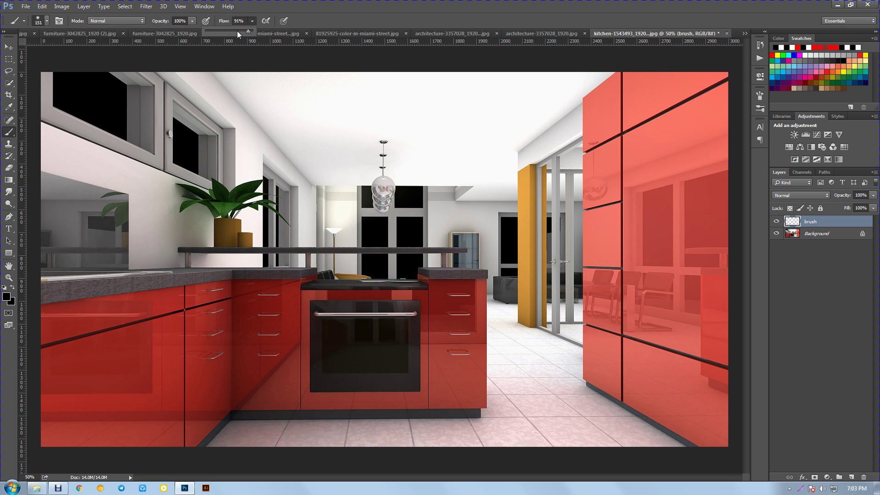
click(320, 20)
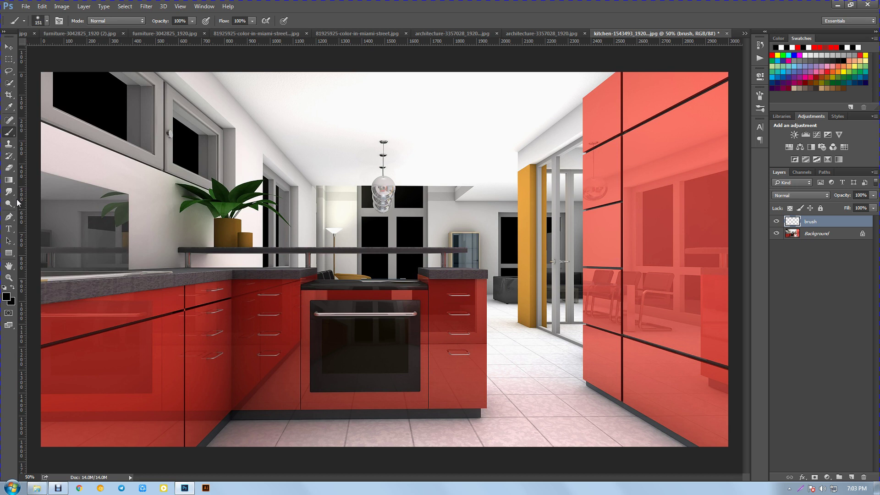
- Set the foreground colour to blue
click(6, 296)
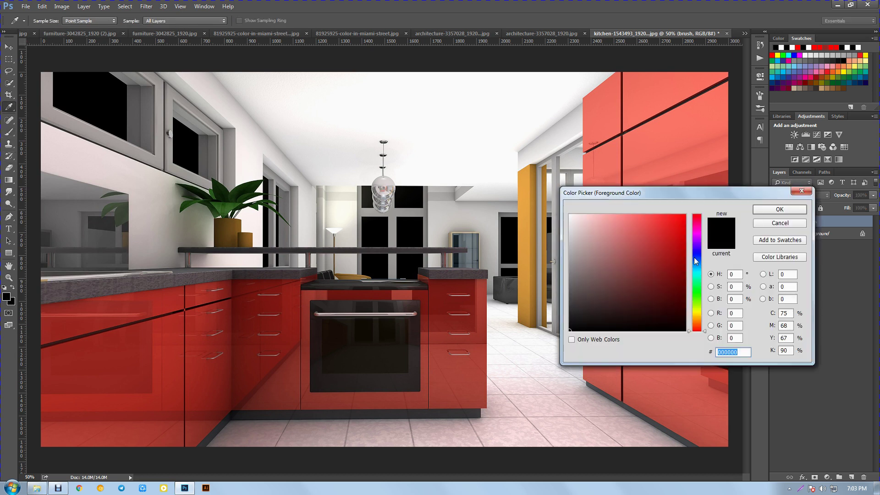
drag(685, 262, 691, 184)
mouse_move(696, 250)
mouse_down()
mouse_move(701, 288)
mouse_move(701, 262)
mouse_up()
click(779, 209)
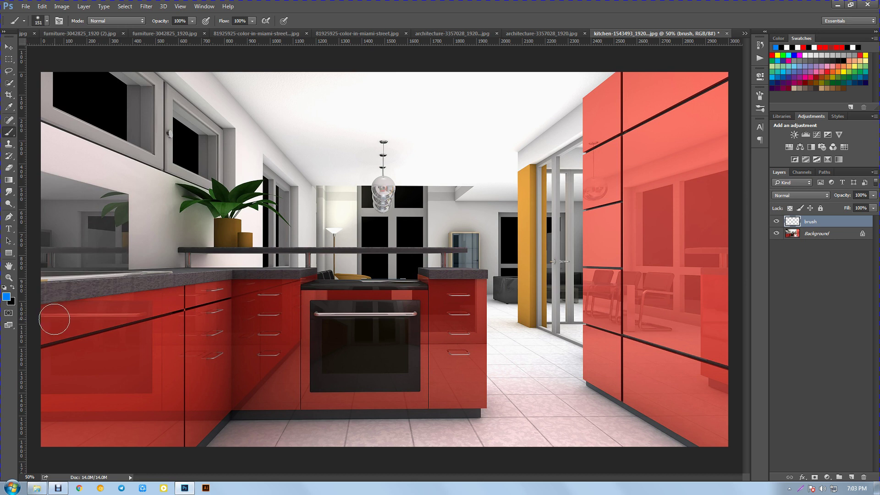
- Paint rough blue strokes over the lower cabinets, plant, orange pillar and right red panels
mouse_move(220, 291)
mouse_down()
mouse_move(42, 396)
mouse_move(117, 336)
mouse_move(167, 363)
mouse_up()
mouse_move(187, 376)
mouse_down()
mouse_move(180, 418)
mouse_move(261, 391)
mouse_move(412, 392)
mouse_move(436, 365)
mouse_move(447, 293)
mouse_move(472, 316)
mouse_move(456, 362)
mouse_move(433, 332)
mouse_move(472, 350)
mouse_move(426, 397)
mouse_move(355, 373)
mouse_up()
mouse_move(270, 324)
mouse_down()
mouse_move(295, 338)
mouse_move(210, 344)
mouse_move(210, 362)
mouse_move(294, 368)
mouse_move(255, 286)
mouse_move(316, 296)
mouse_move(448, 295)
mouse_move(465, 286)
mouse_move(469, 405)
mouse_move(280, 405)
mouse_up()
mouse_move(206, 209)
mouse_down()
mouse_move(199, 202)
mouse_move(263, 188)
mouse_move(233, 202)
mouse_move(243, 241)
mouse_up()
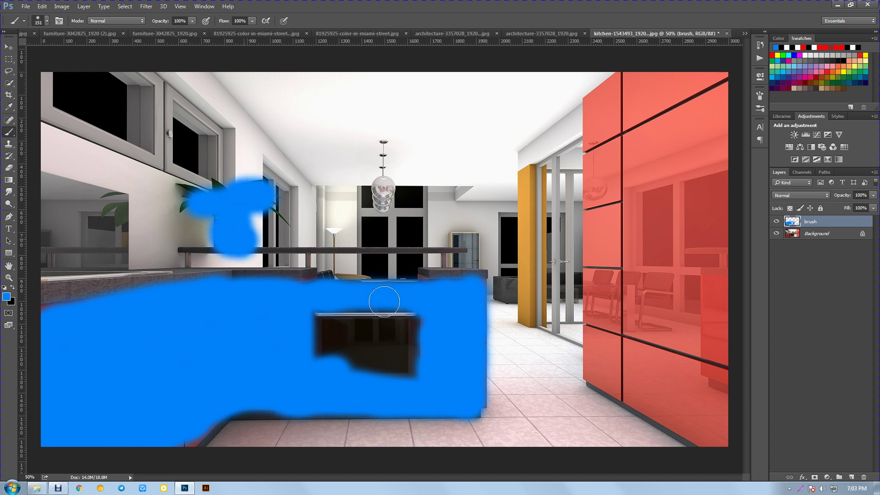
drag(531, 174, 531, 211)
mouse_move(531, 251)
mouse_down()
mouse_move(527, 323)
mouse_move(543, 330)
mouse_move(539, 182)
mouse_up()
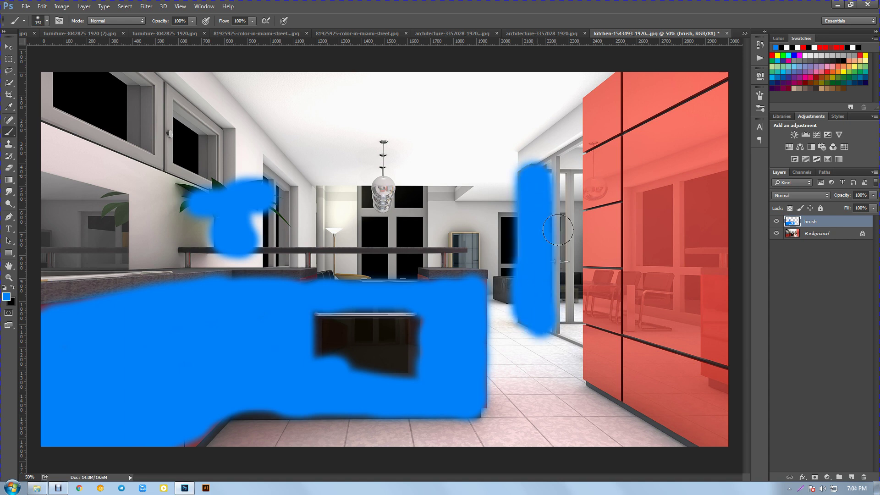
drag(596, 108, 691, 85)
mouse_move(655, 166)
mouse_down()
mouse_move(591, 233)
mouse_move(678, 303)
mouse_move(645, 383)
mouse_move(610, 397)
mouse_move(710, 403)
mouse_move(664, 408)
mouse_up()
mouse_move(689, 254)
mouse_down()
mouse_move(662, 218)
mouse_move(628, 352)
mouse_move(605, 367)
mouse_move(681, 286)
mouse_move(658, 249)
mouse_up()
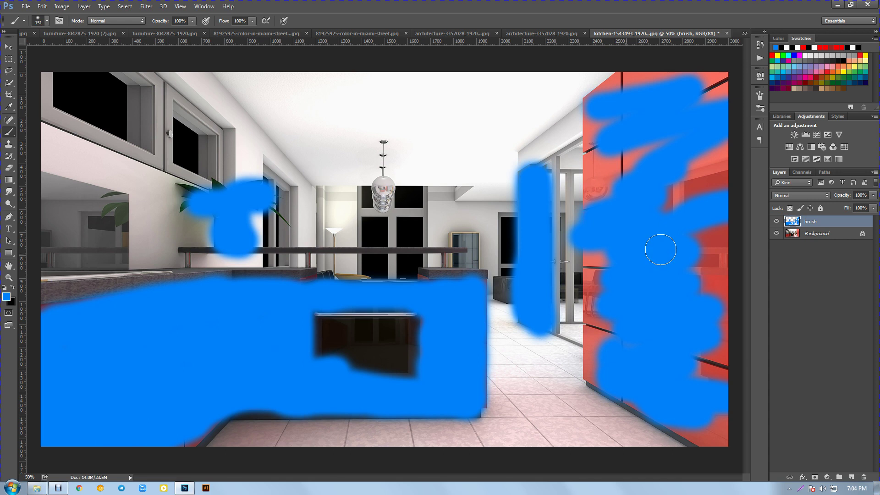
drag(448, 240, 470, 273)
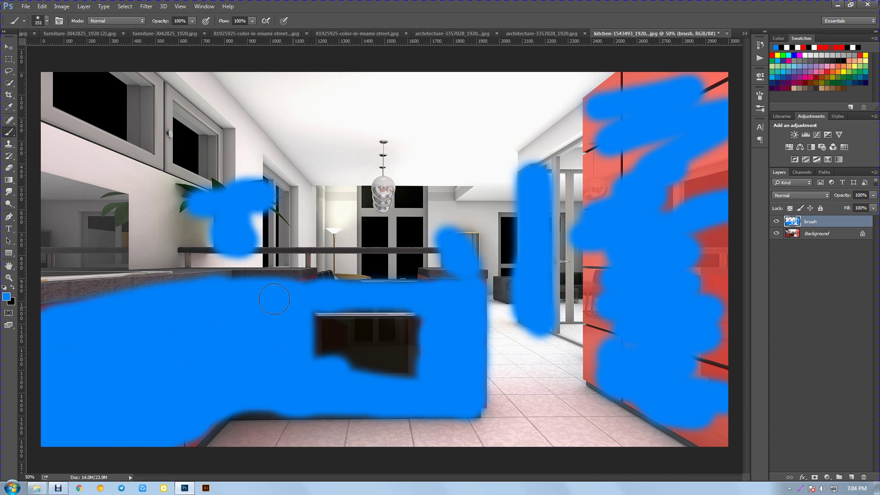
click(12, 50)
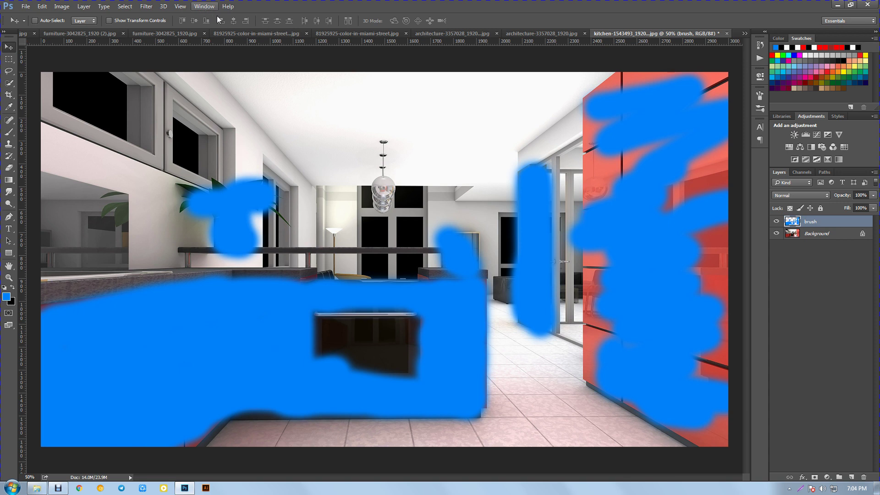
- Load the Architexign - Modern Sketch Art .ATN file into the Actions panel and expand the set
click(202, 6)
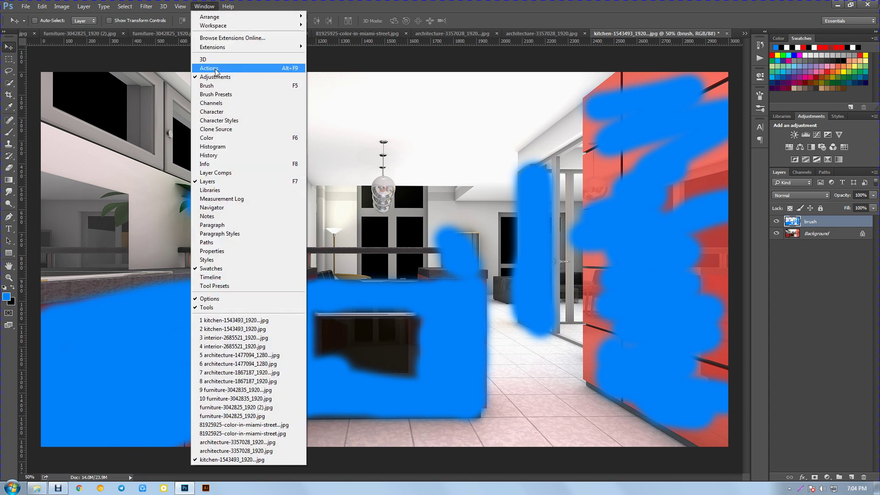
click(238, 68)
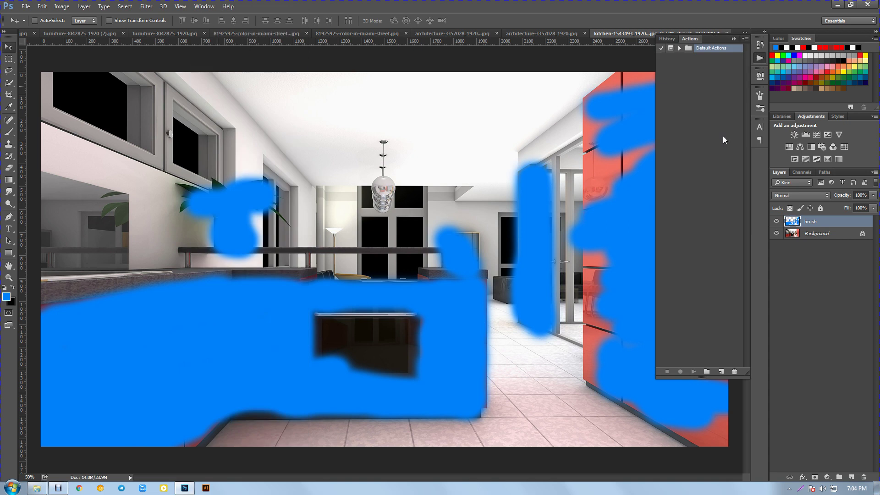
click(746, 39)
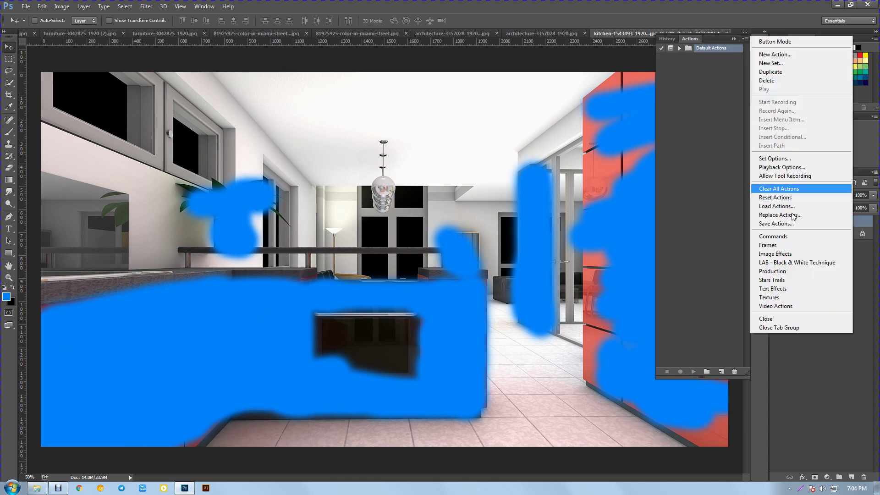
click(816, 208)
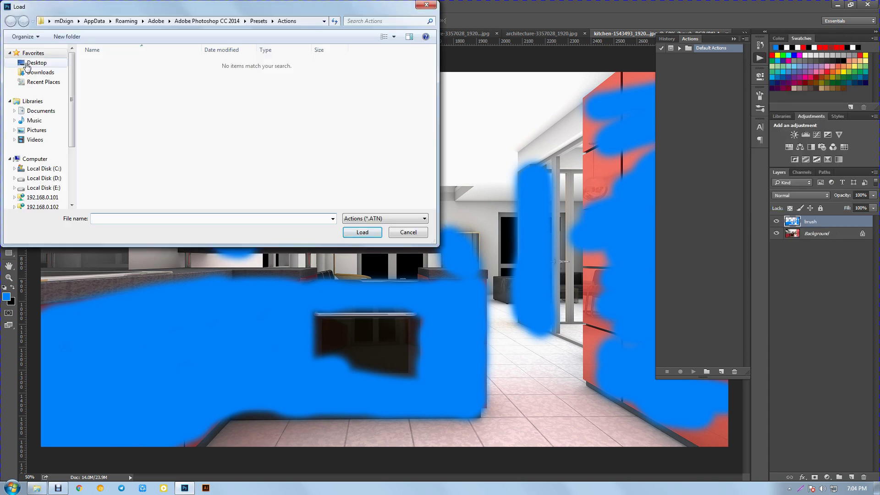
click(36, 62)
click(258, 87)
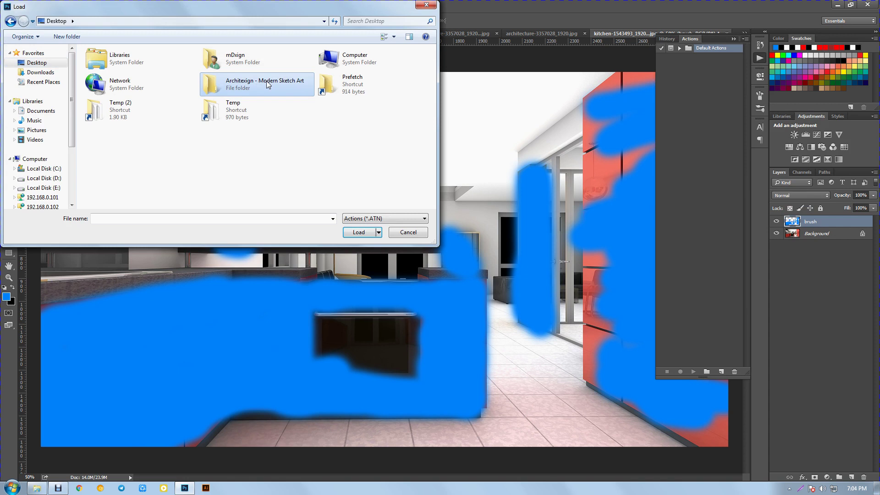
double_click(241, 87)
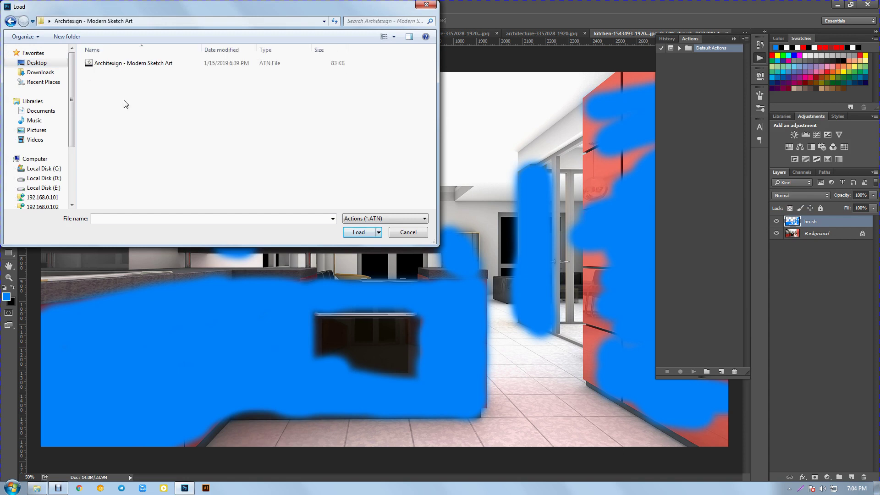
click(138, 64)
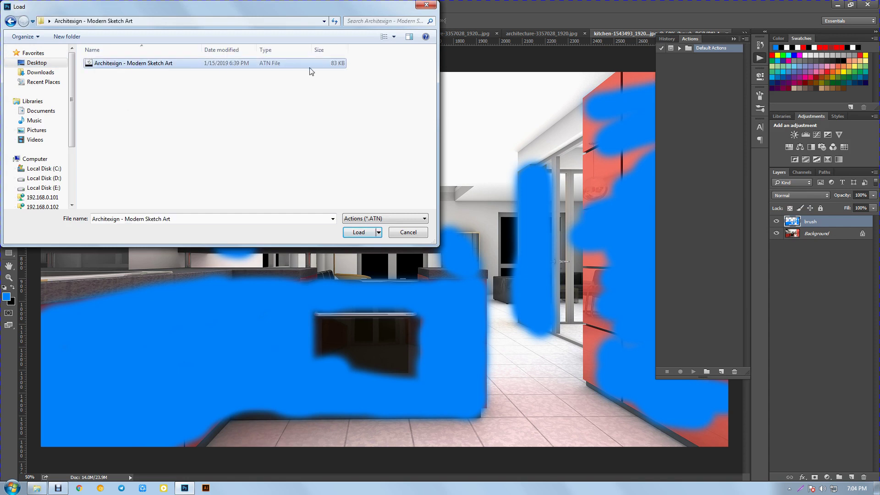
click(362, 232)
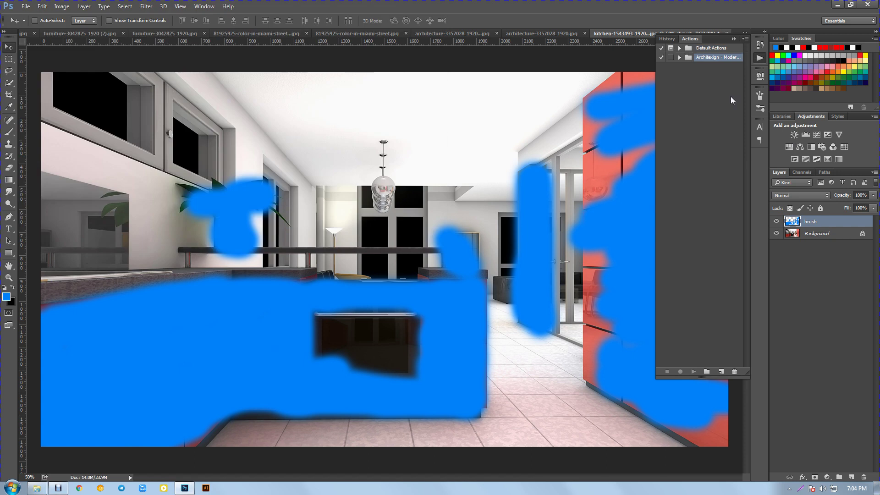
click(680, 58)
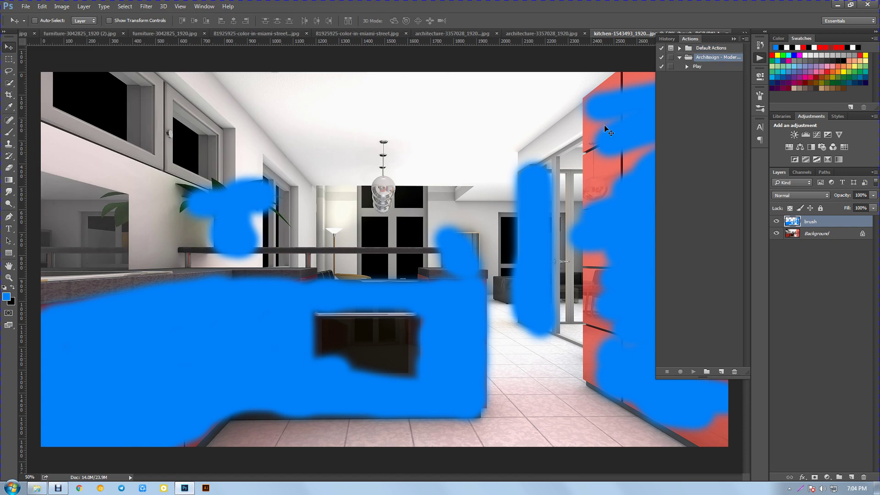
- Load the Architexign Brushes file from the Modern Sketch Art folder via the Preset Manager
click(61, 7)
mouse_move(42, 7)
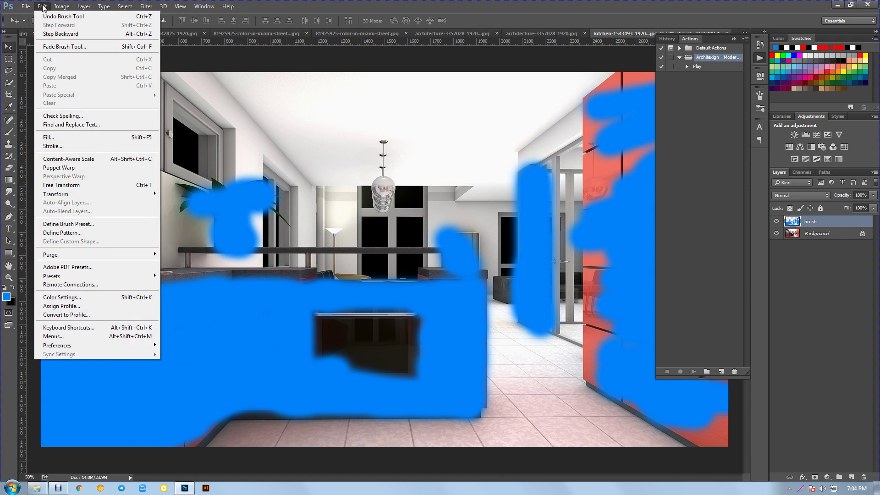
click(42, 6)
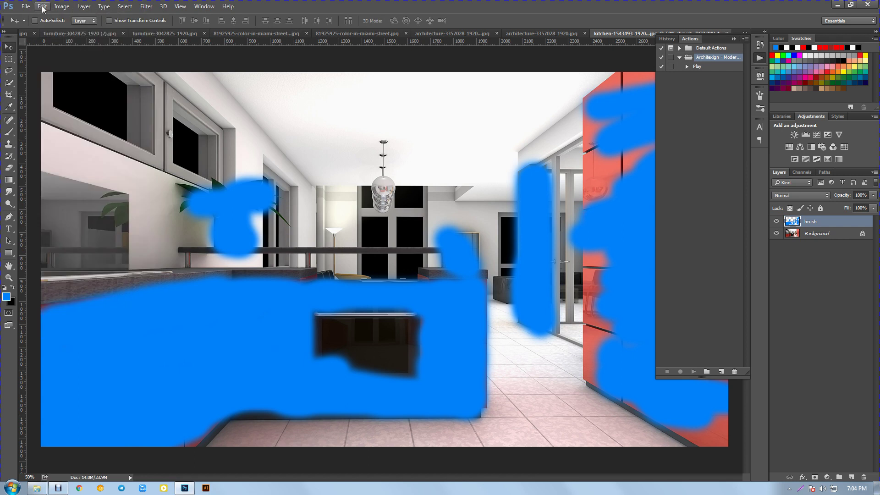
click(43, 6)
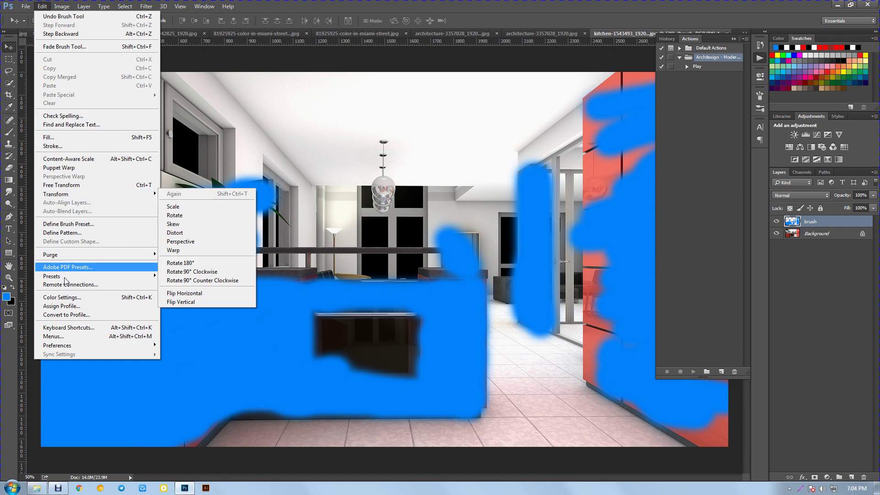
mouse_move(97, 276)
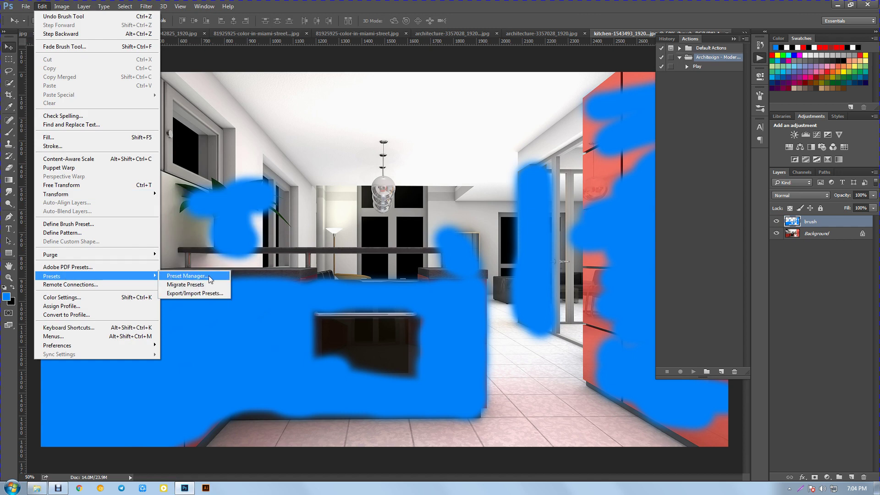
click(207, 276)
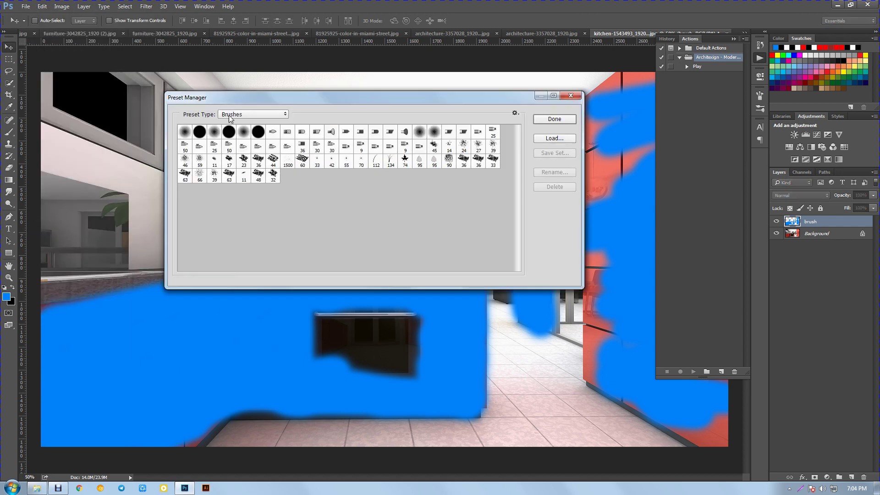
click(553, 138)
click(211, 167)
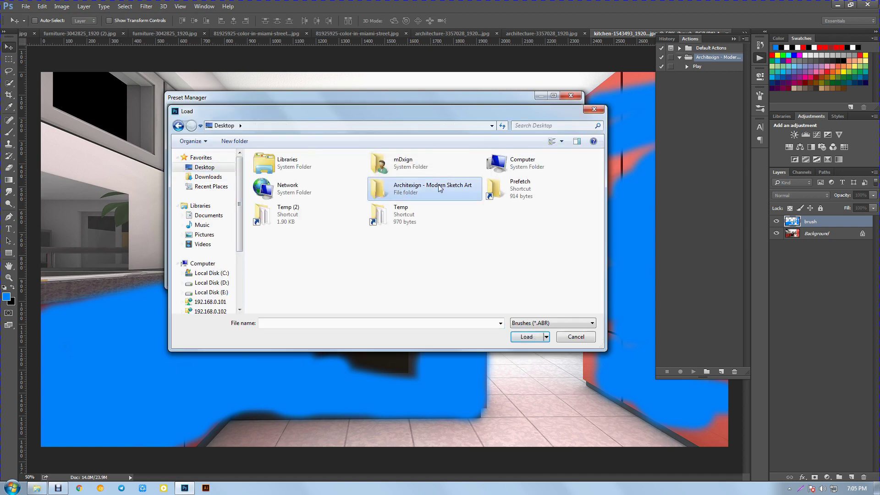
double_click(456, 191)
click(315, 173)
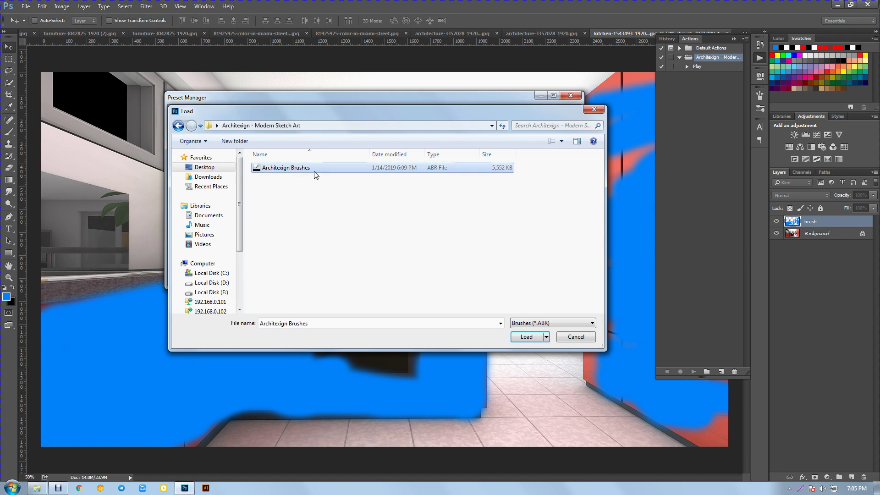
click(527, 338)
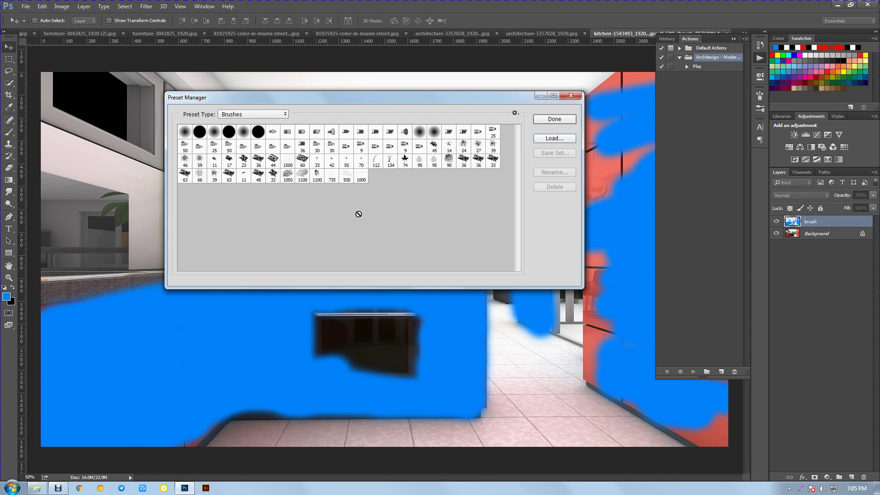
click(294, 177)
shift+click(360, 177)
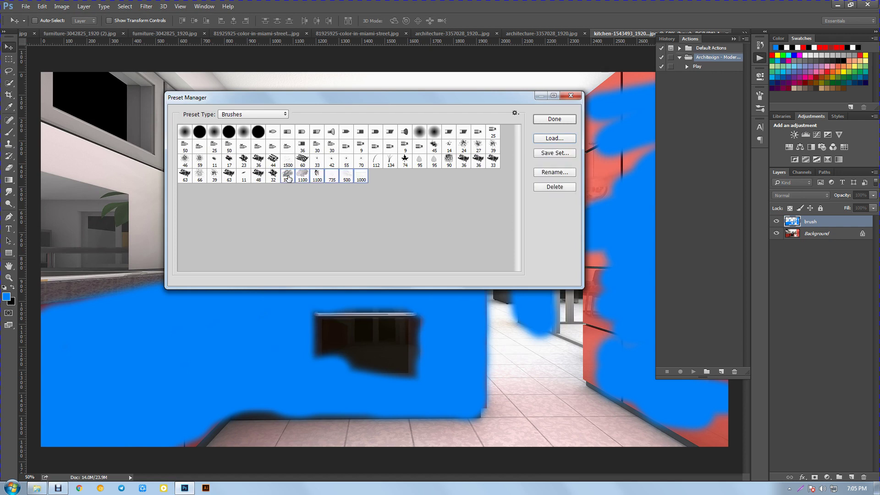
click(287, 177)
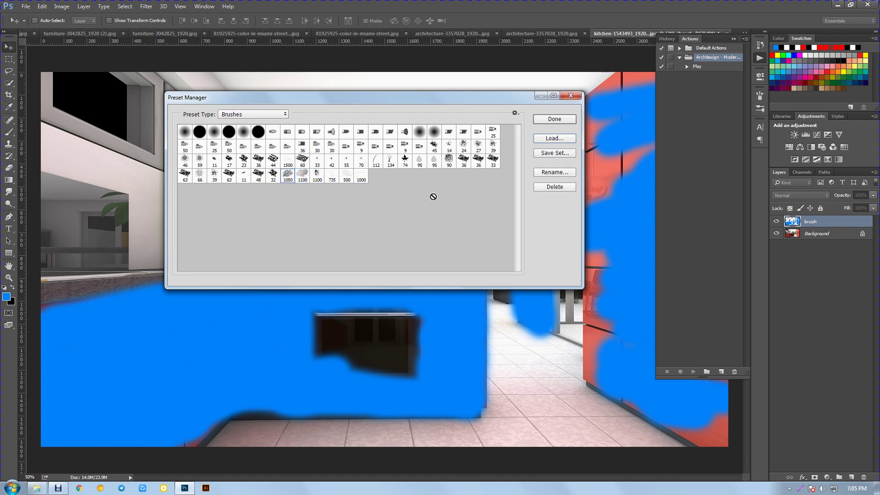
- Load the Architexign Patterns file as pattern presets and close the Preset Manager
click(259, 114)
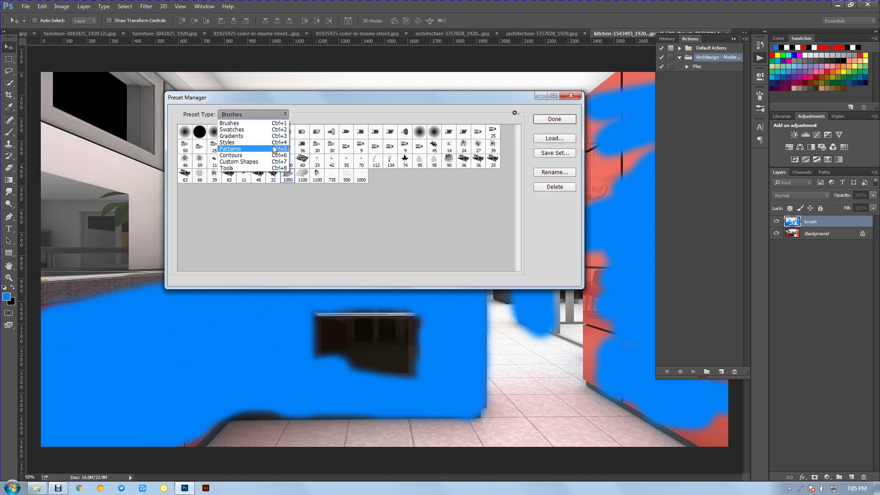
click(234, 150)
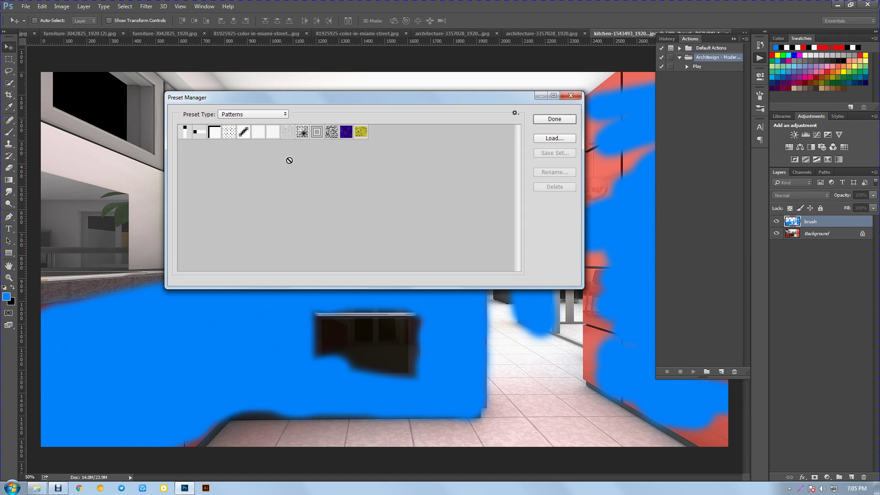
click(560, 143)
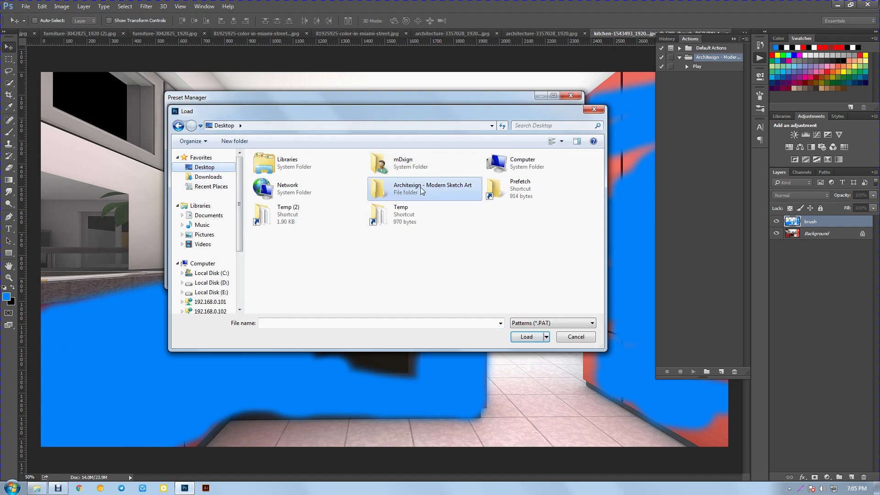
double_click(422, 189)
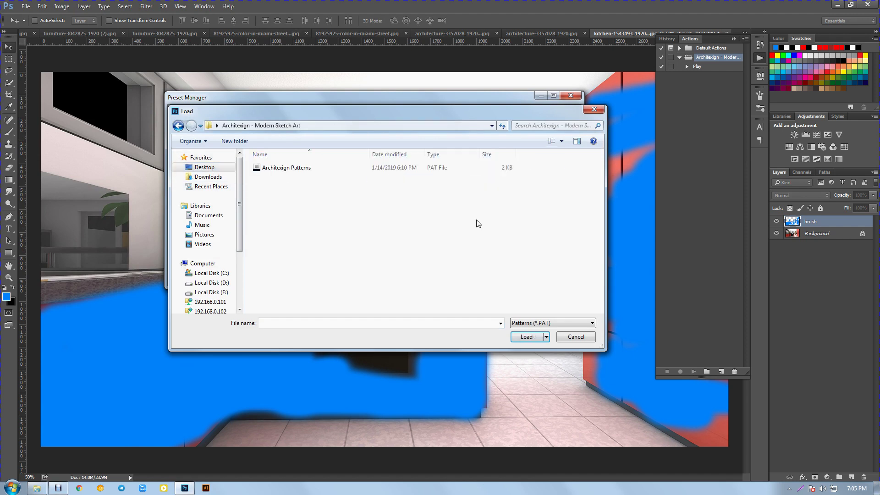
click(316, 168)
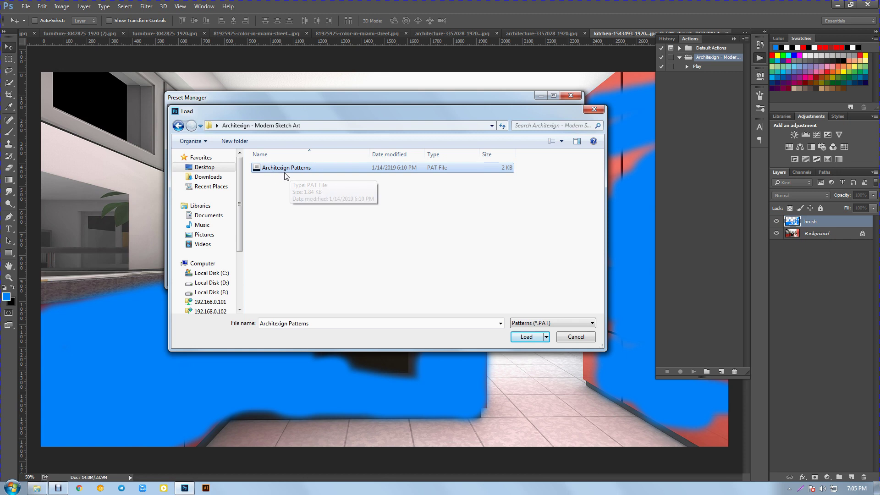
click(526, 338)
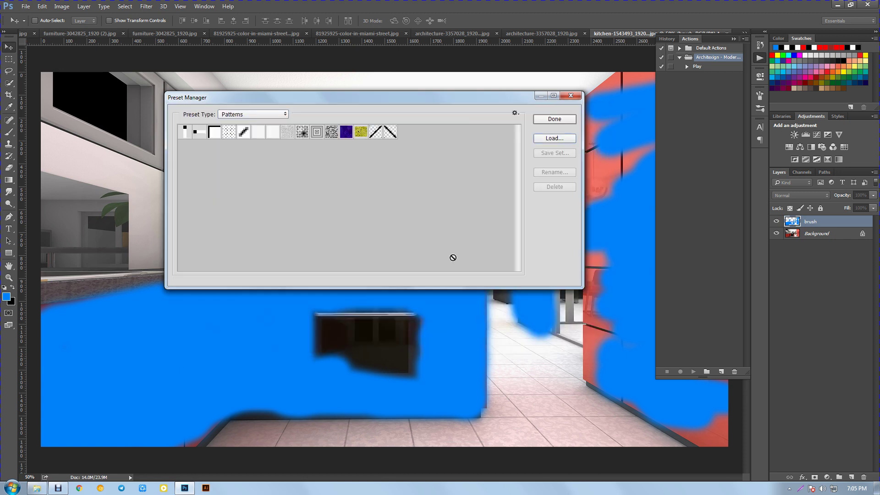
click(552, 120)
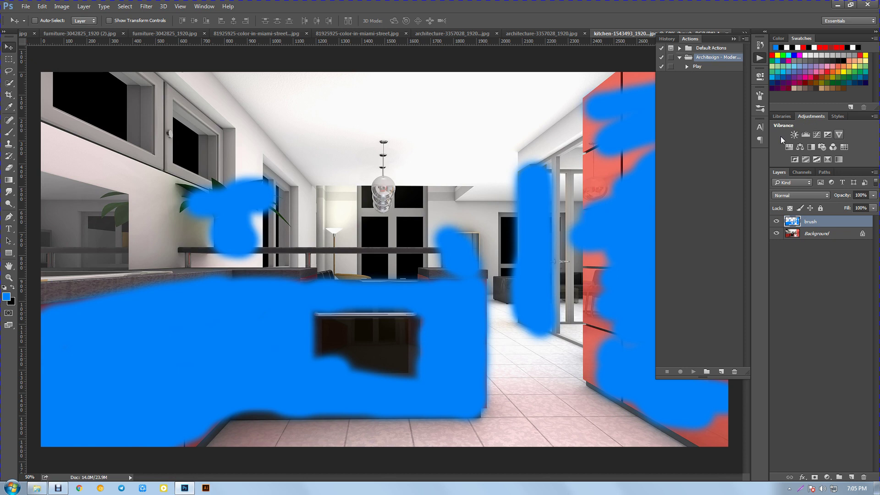
- Run the Architexign Play action on the kitchen render
click(699, 70)
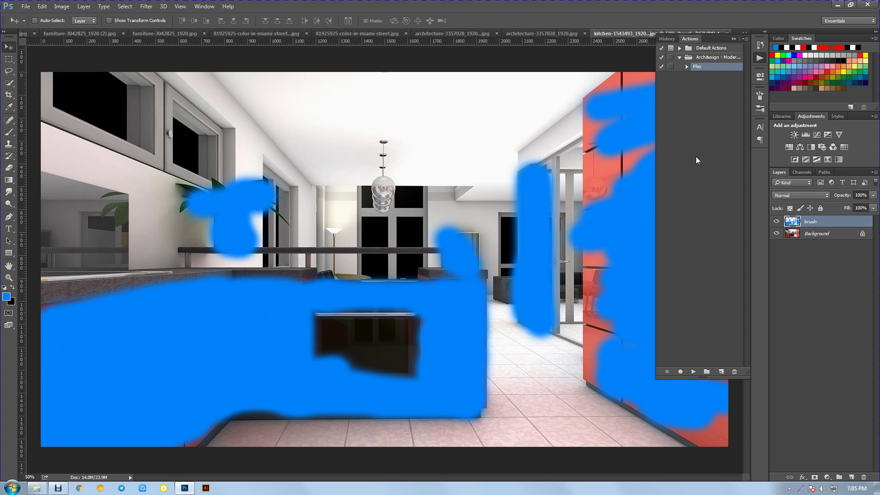
click(694, 372)
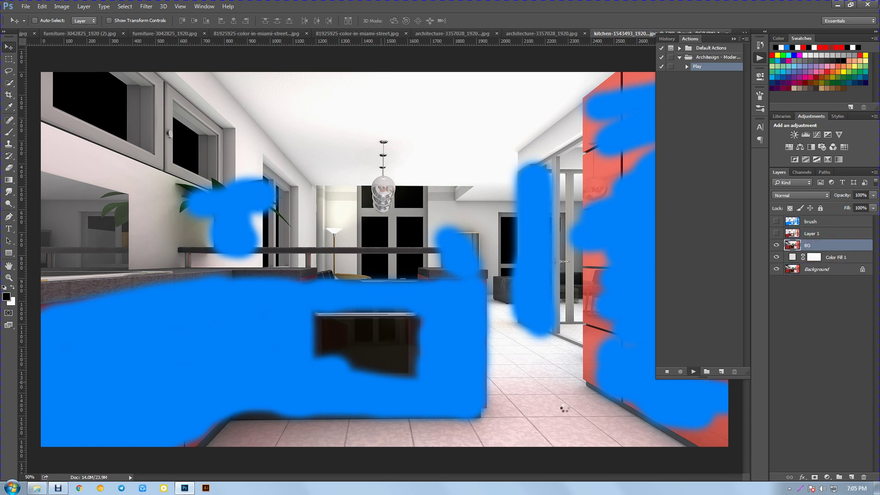
click(788, 488)
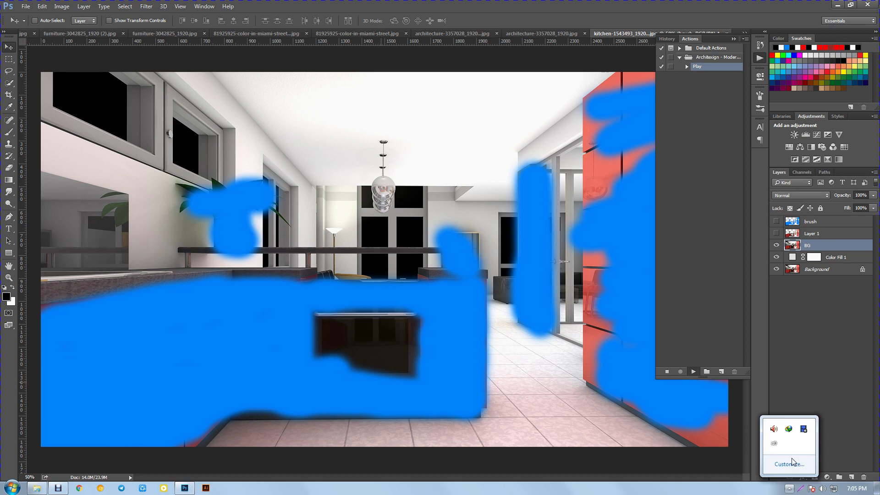
right_click(804, 431)
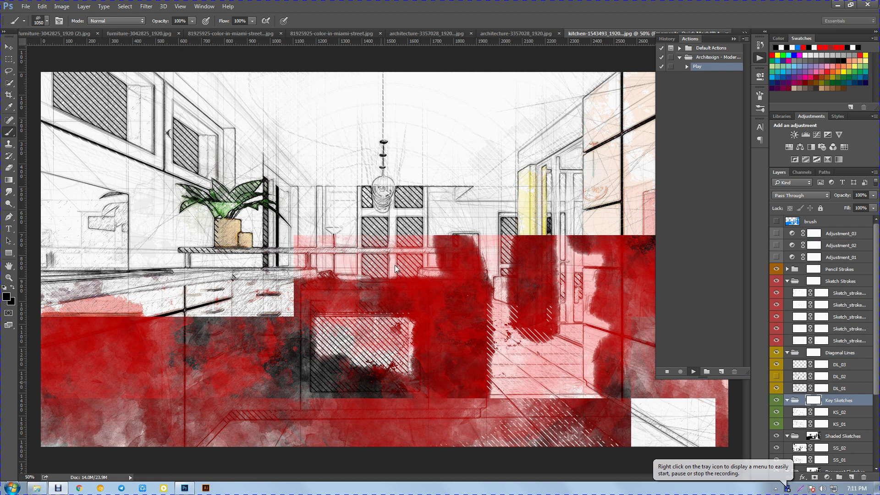
- Collapse the actions list, pick the Brush tool and show its size and tip choices
click(733, 40)
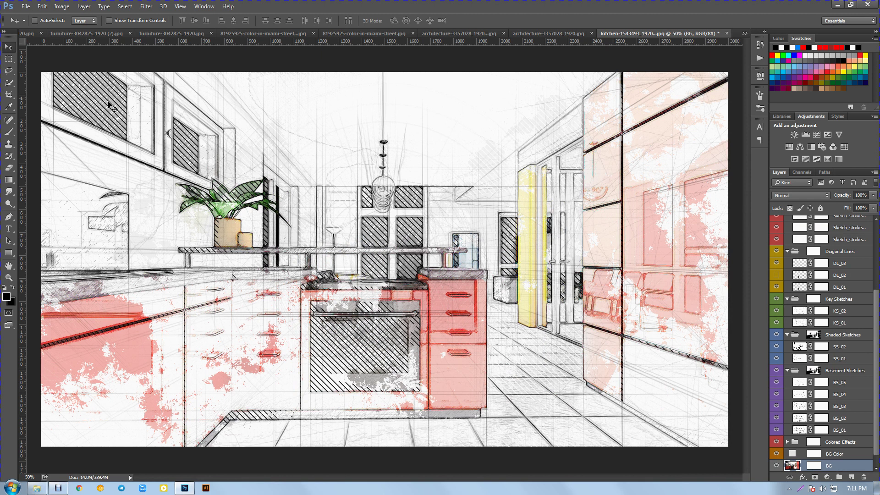
key(b)
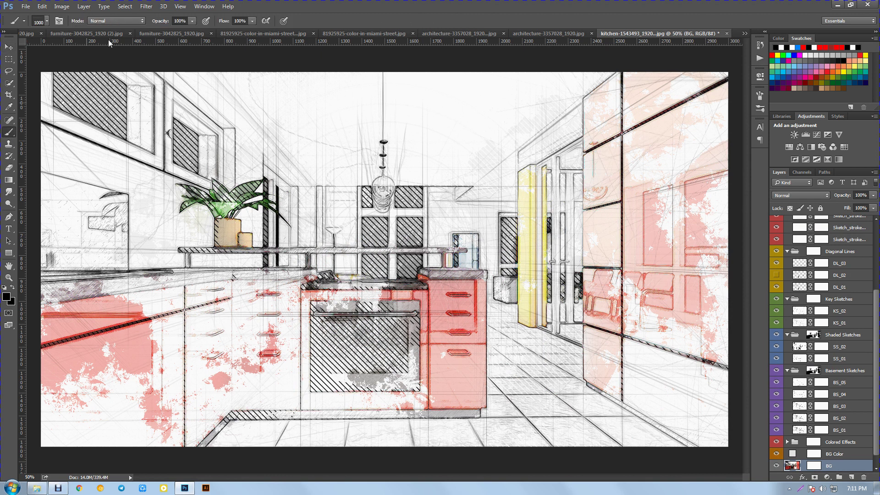
click(44, 22)
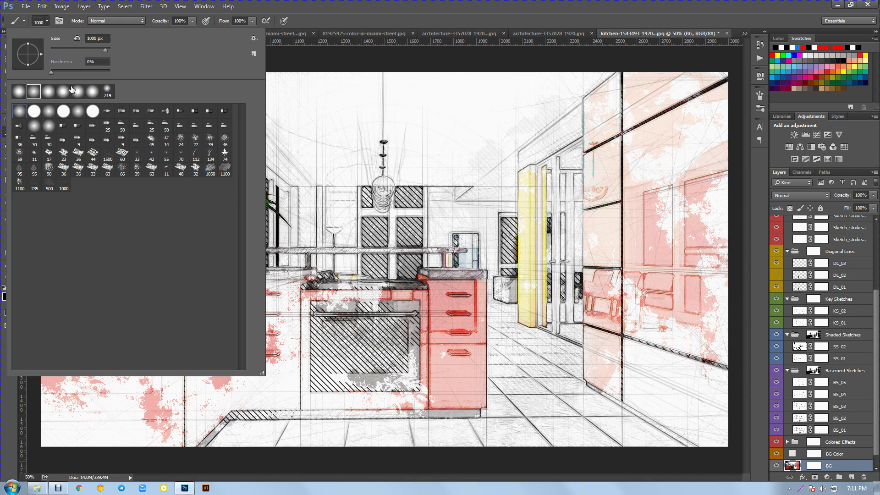
- Set the brush size to 179 px
drag(105, 48, 90, 48)
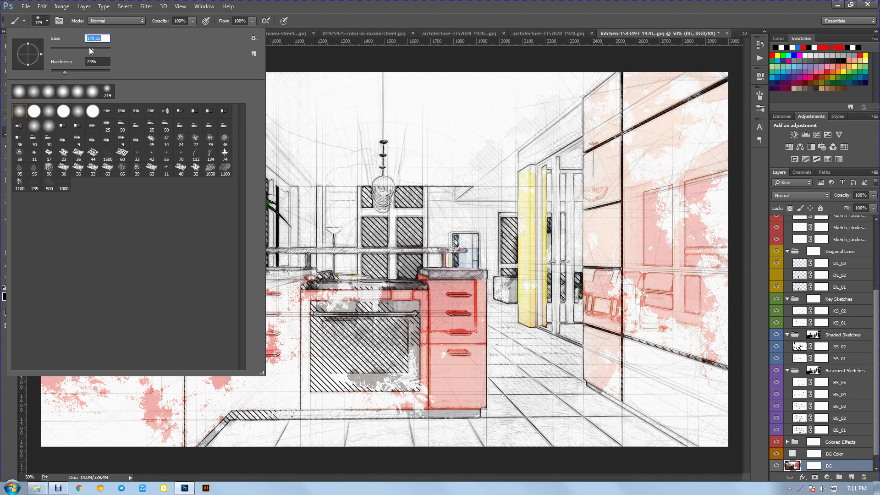
click(405, 110)
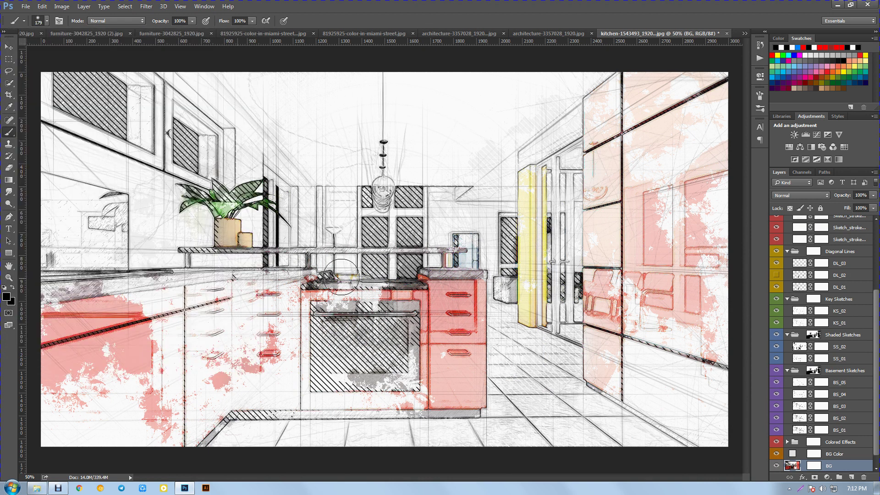
scroll(838, 408, down, 1)
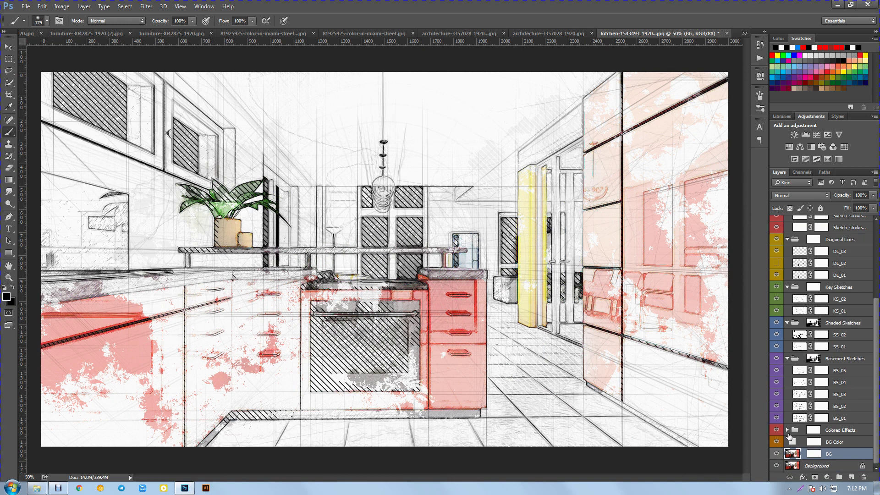
- Collapse the Basement, Shaded, Key, Diagonal Lines and Sketch Strokes groups, leaving Colored Effects selected
click(836, 431)
click(787, 358)
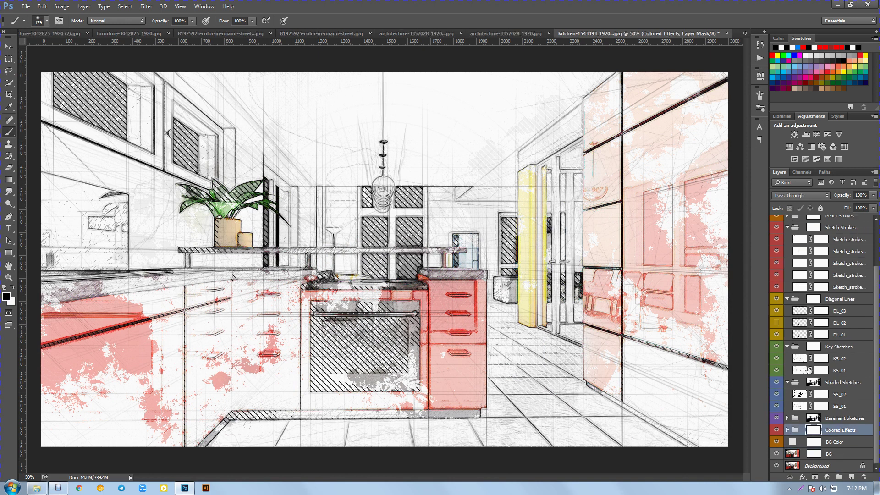
click(787, 383)
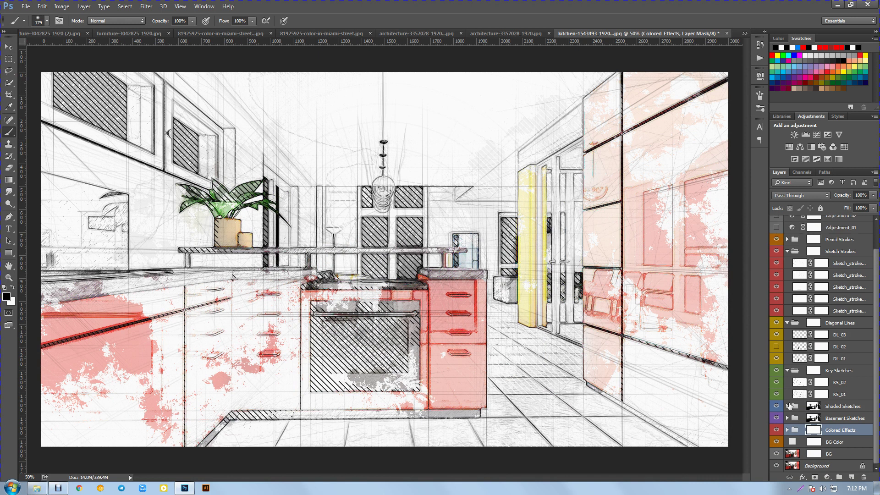
click(788, 406)
click(790, 407)
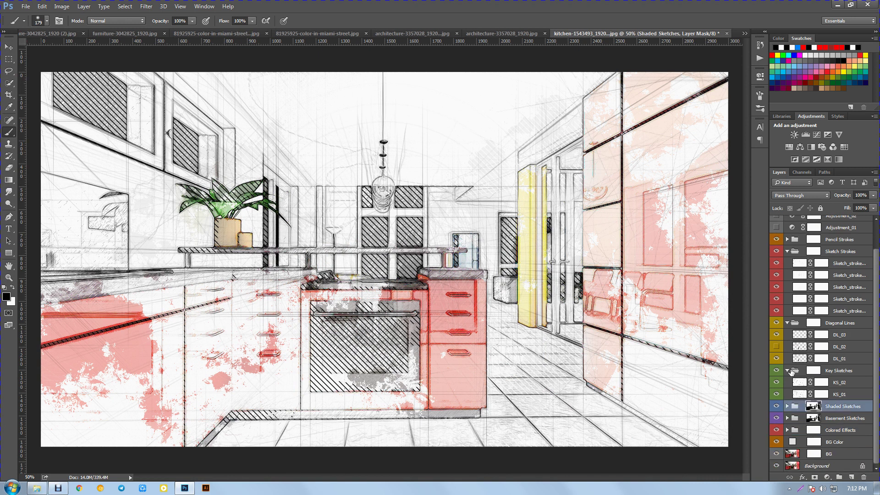
click(790, 370)
click(788, 370)
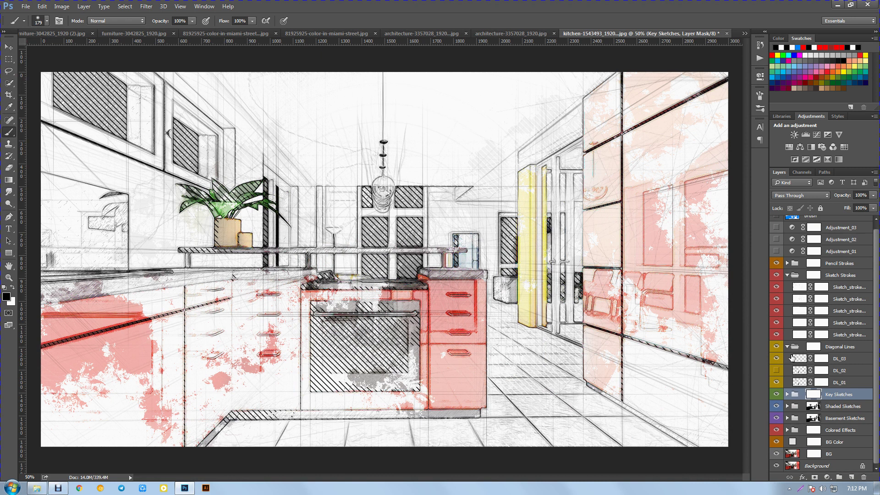
click(788, 347)
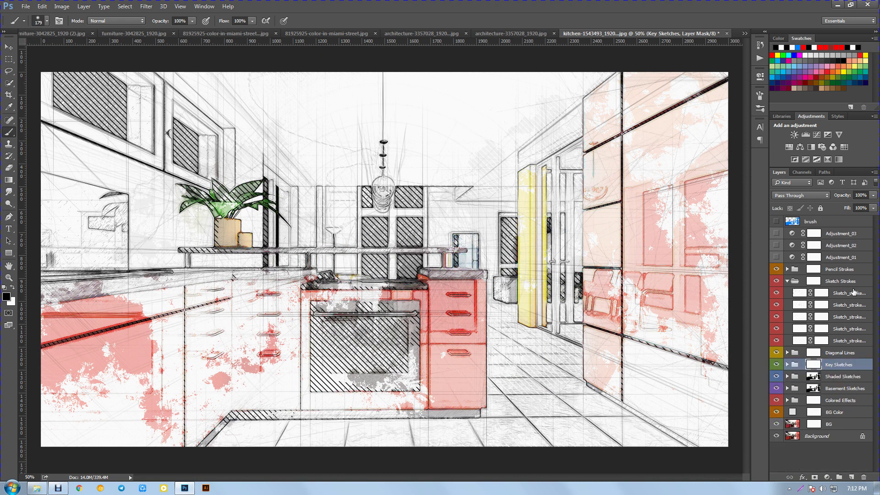
click(788, 281)
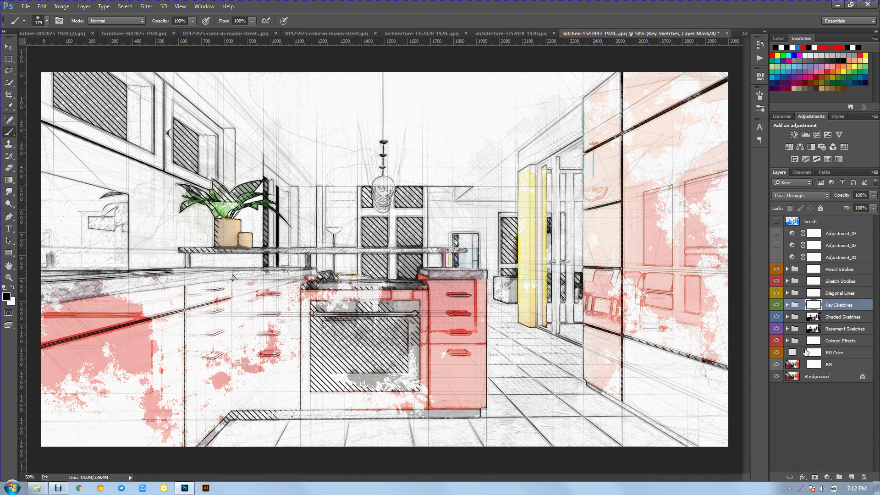
click(806, 341)
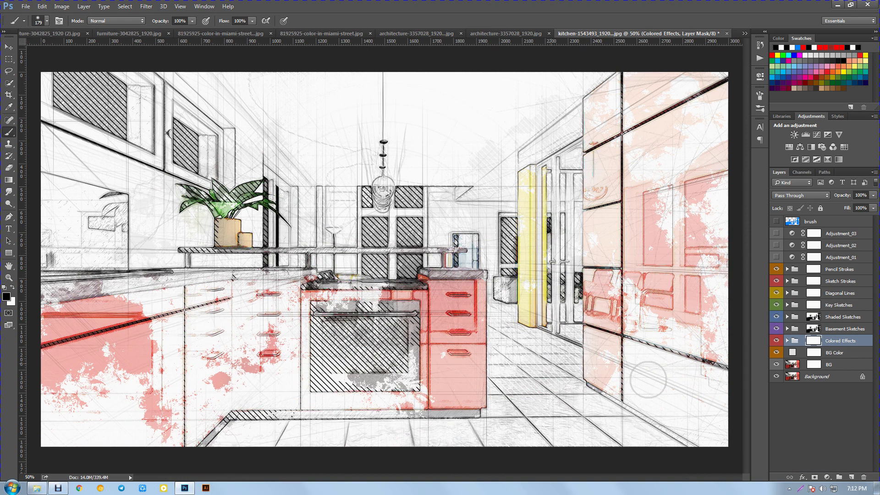
- Expand Colored Effects and compare the image with Color Sketch Photo and Color Photo hidden
click(813, 329)
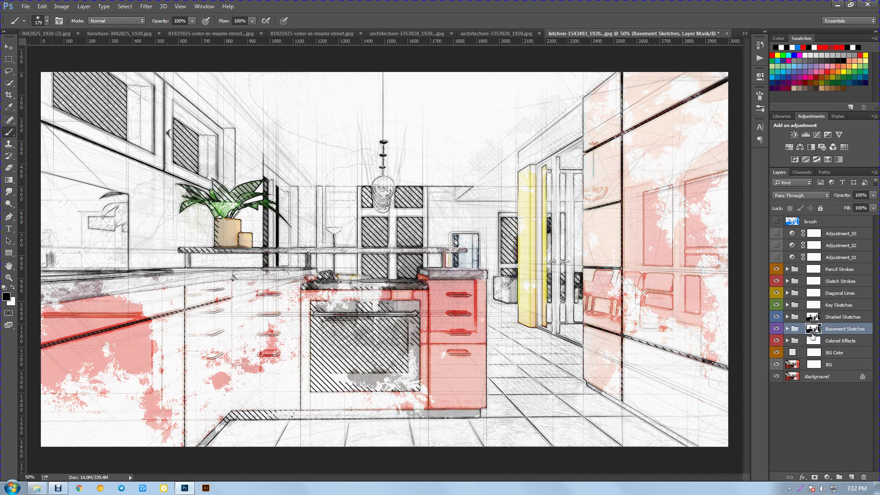
click(791, 340)
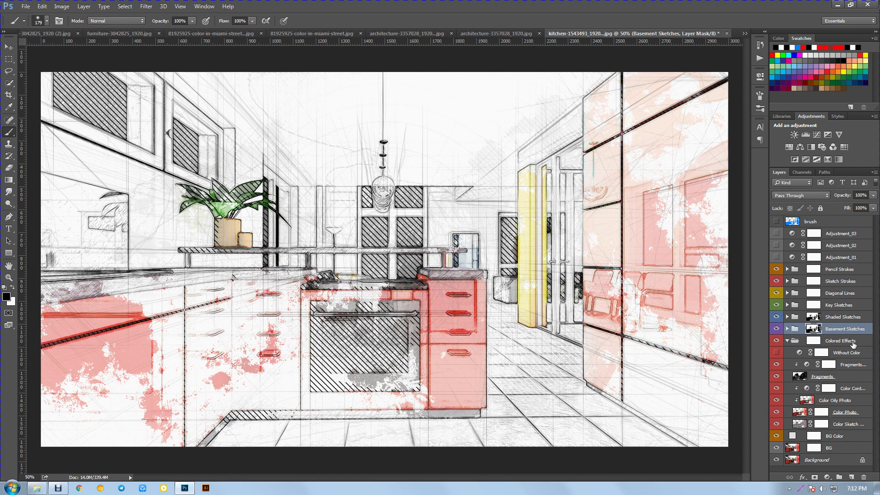
click(853, 343)
click(853, 364)
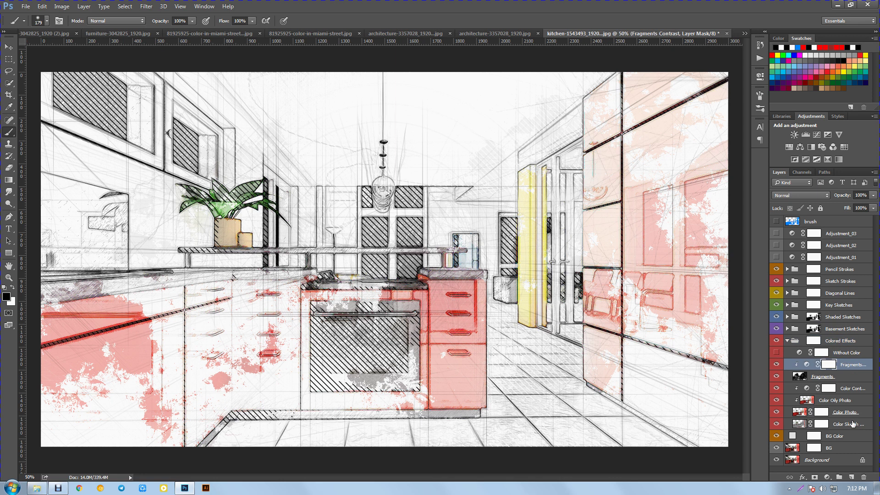
click(852, 424)
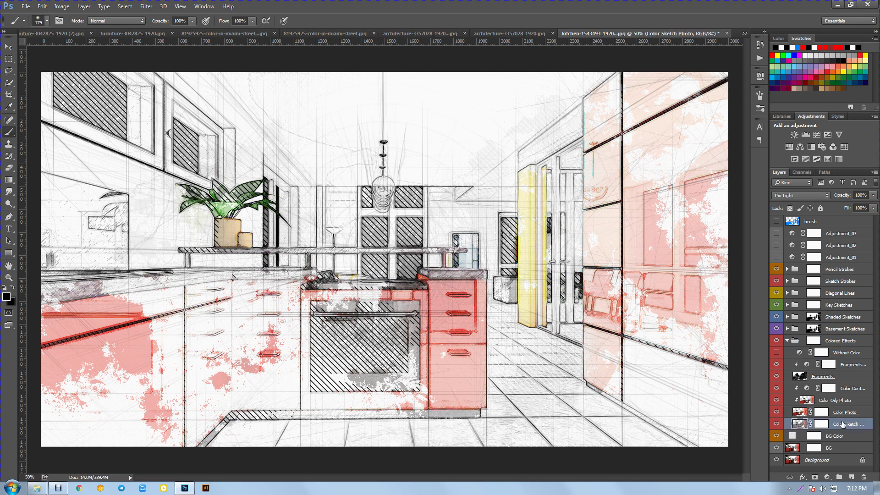
click(776, 424)
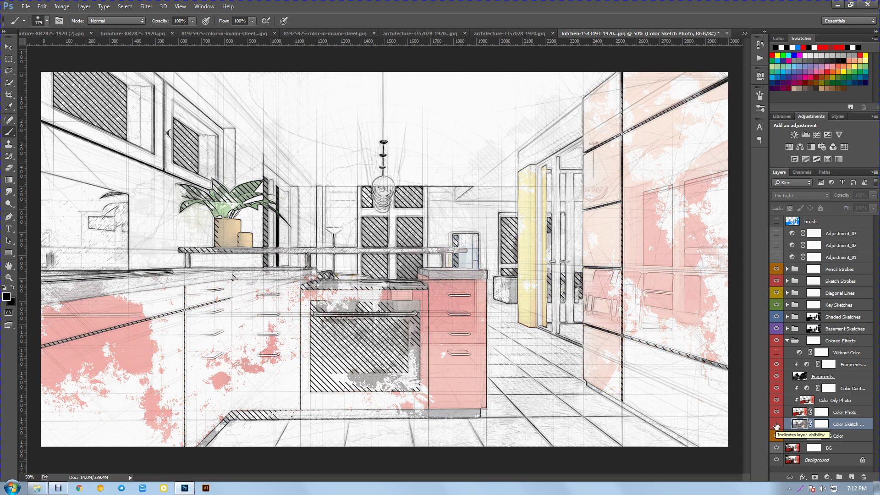
click(776, 425)
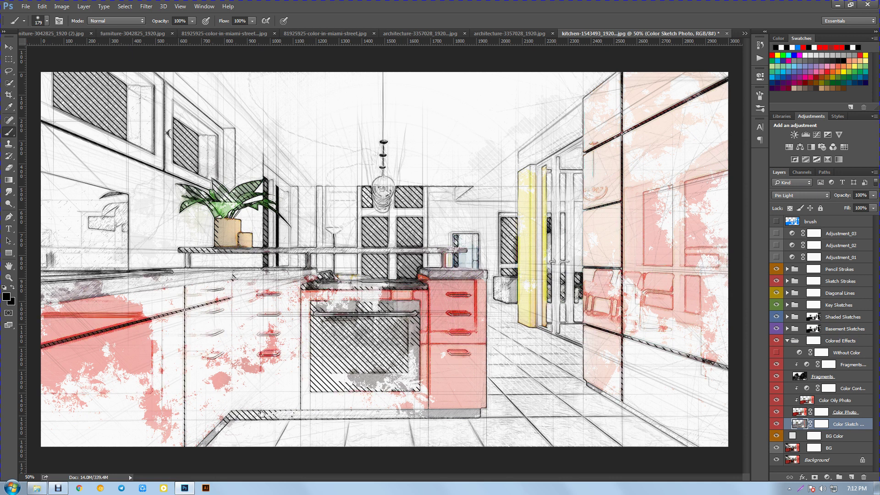
click(845, 414)
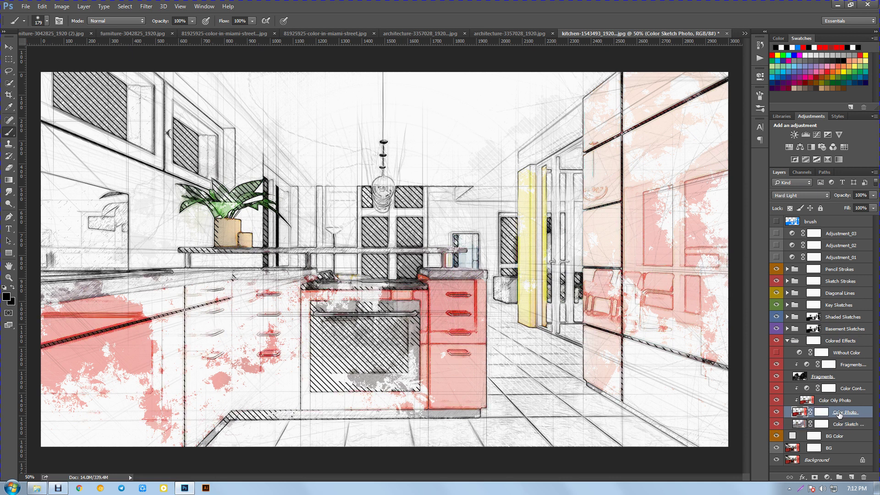
click(777, 413)
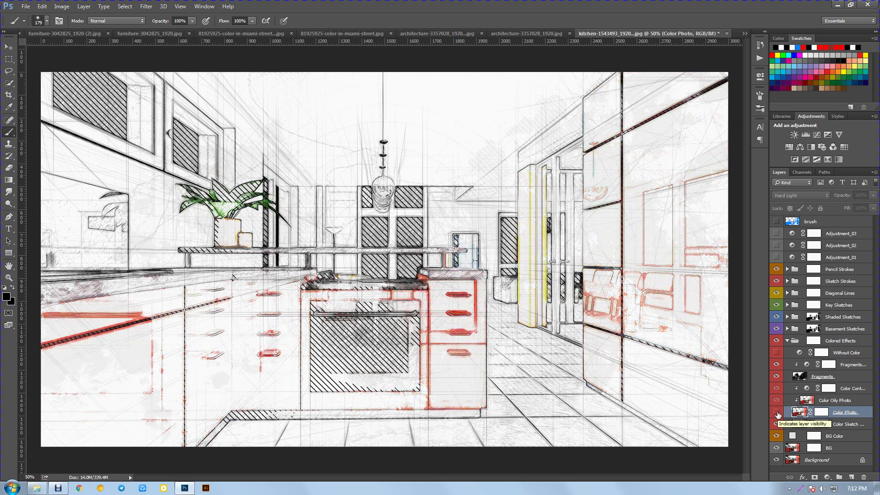
click(776, 413)
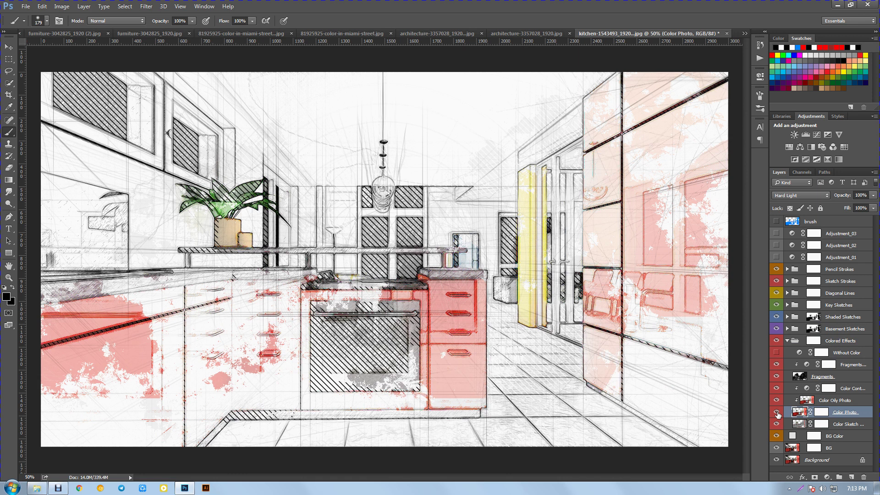
- Compare without Color Oily Photo and Color Contrast, then show Color Contrast's Levels settings
click(833, 402)
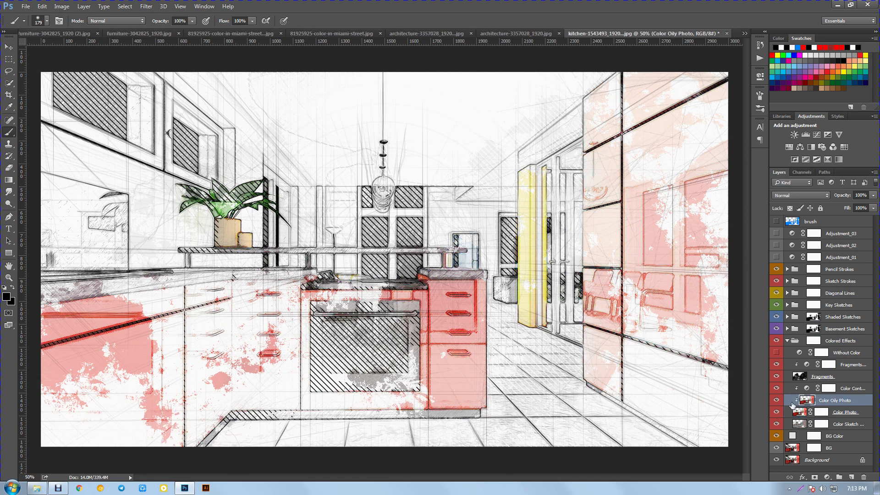
click(777, 400)
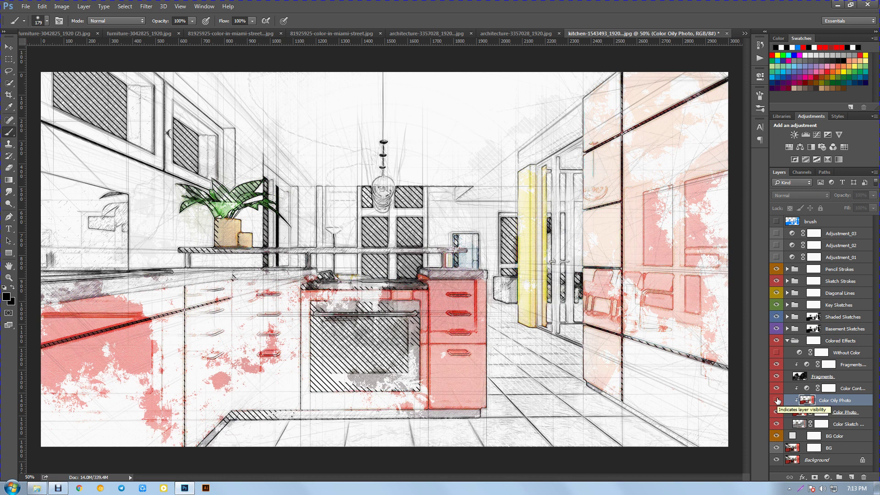
click(777, 401)
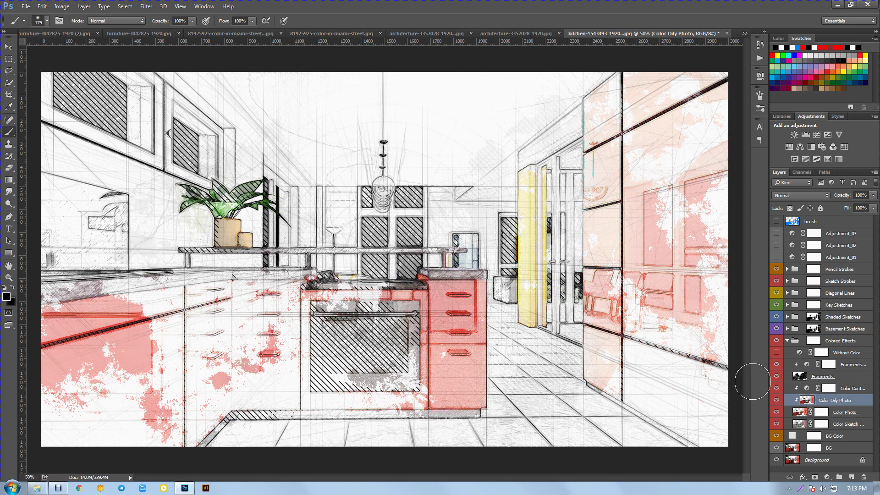
click(827, 388)
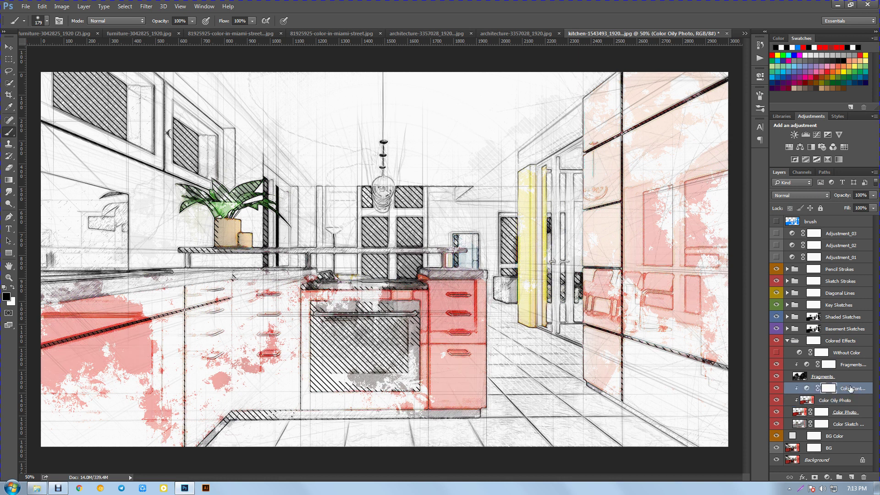
click(777, 388)
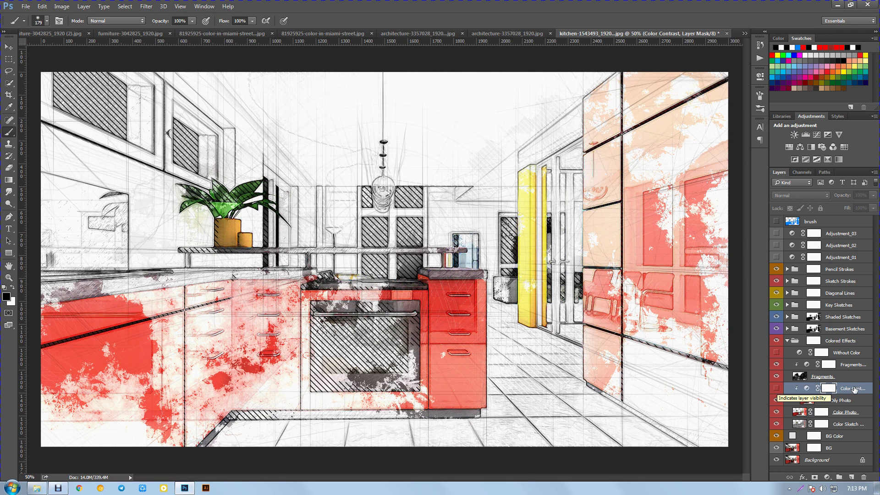
click(772, 389)
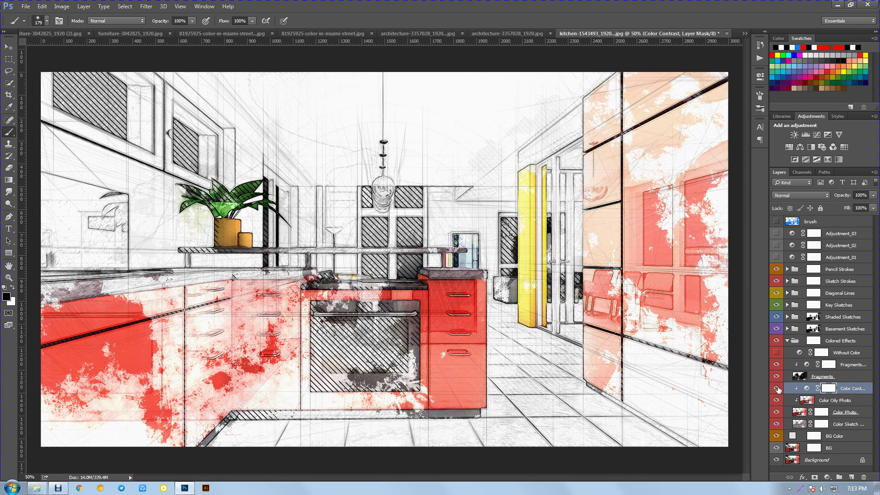
click(806, 389)
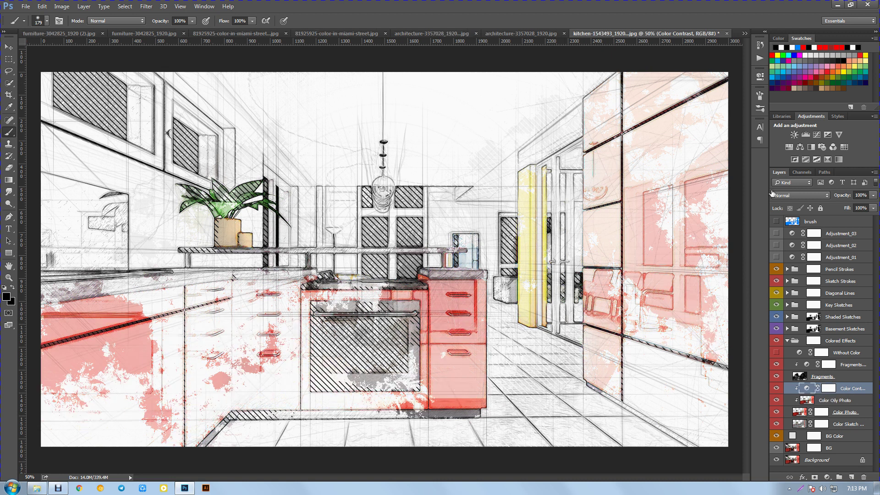
click(760, 77)
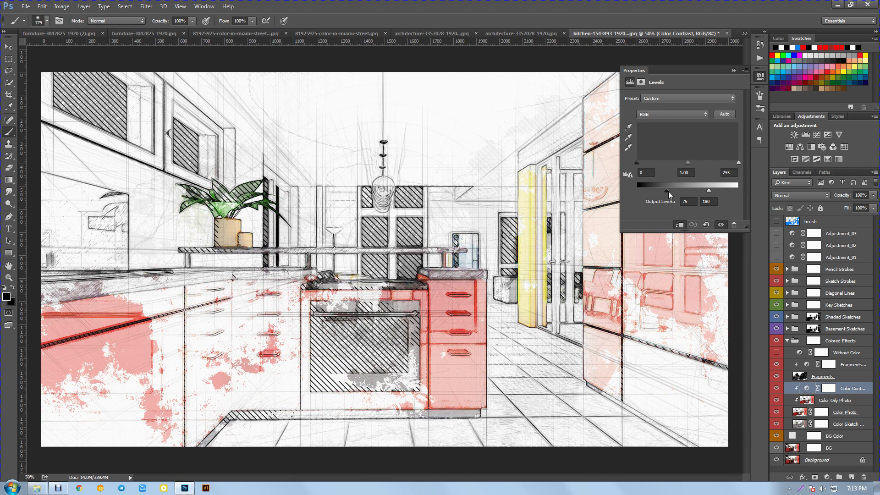
- Test Color Contrast's black output level, toggle Fragments off and on, and show Fragments Levels
drag(668, 190, 656, 189)
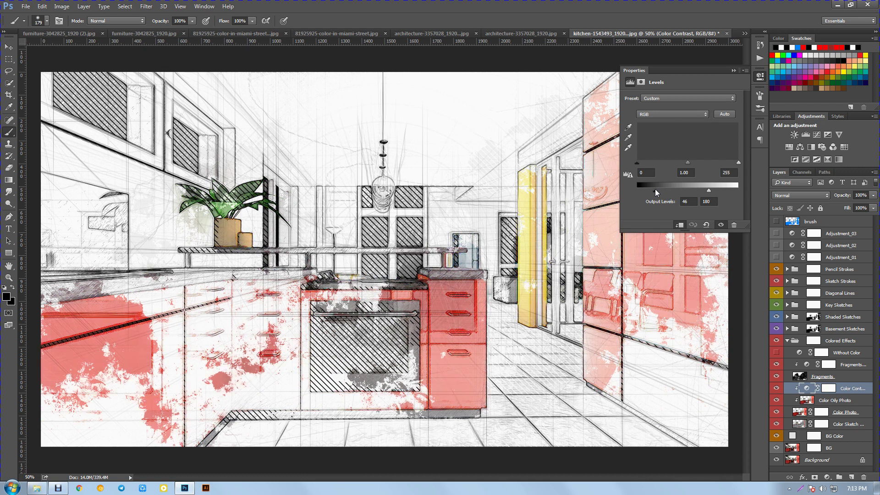
drag(655, 190, 675, 189)
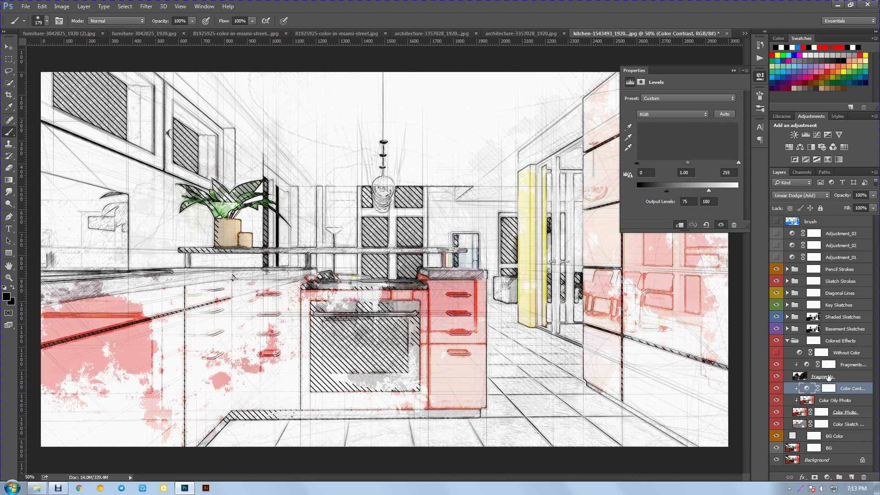
key(alt+bracketright)
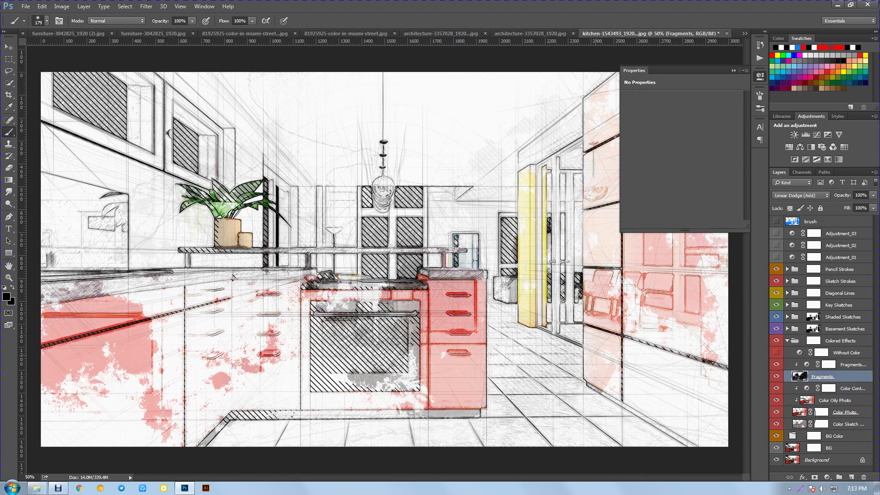
click(776, 377)
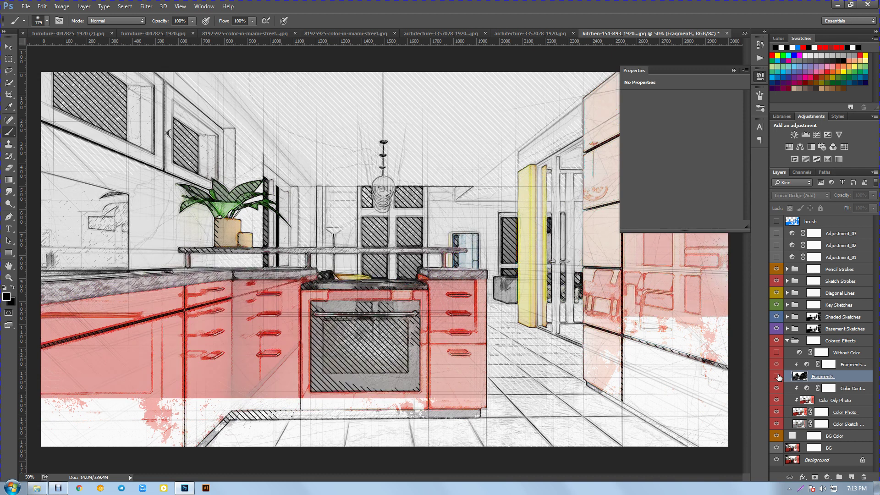
click(776, 376)
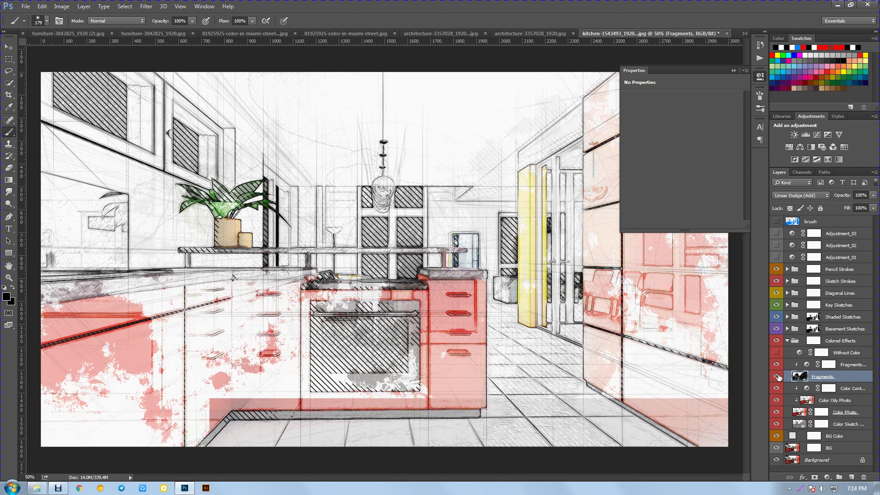
click(851, 366)
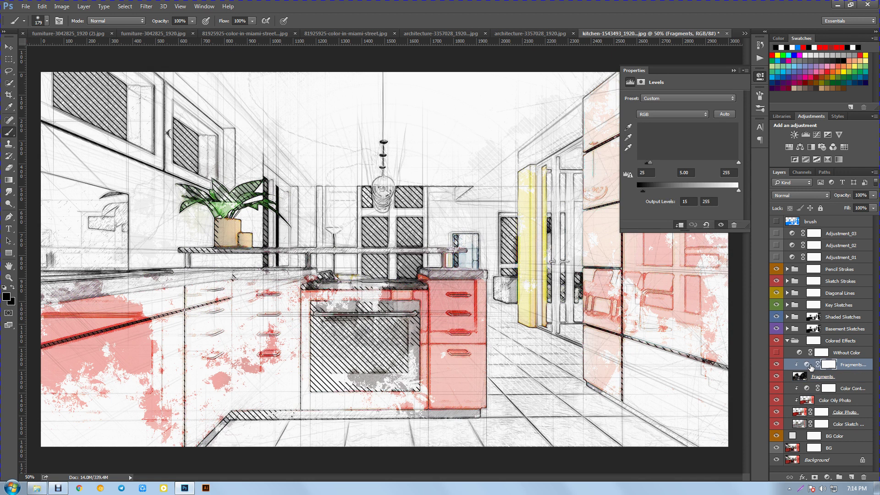
- Set Fragments Contrast Levels inputs to 24 and 1.63, then enable the Without Color layer
click(806, 365)
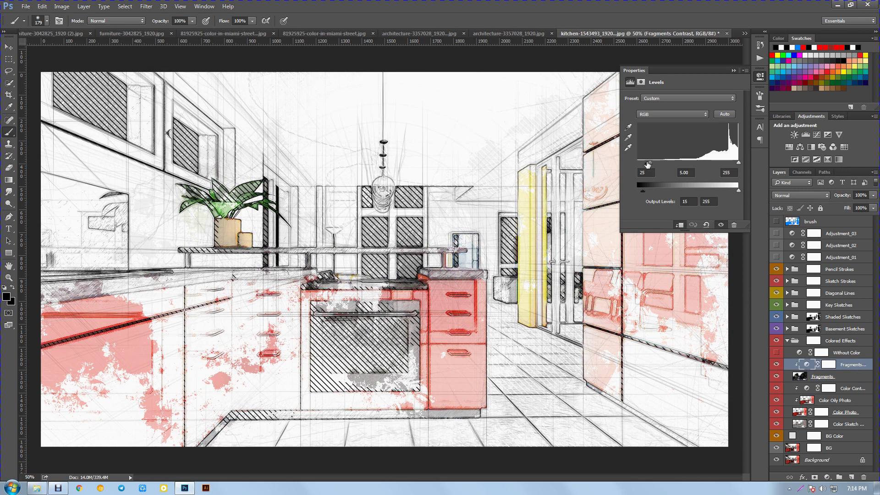
drag(648, 163, 659, 163)
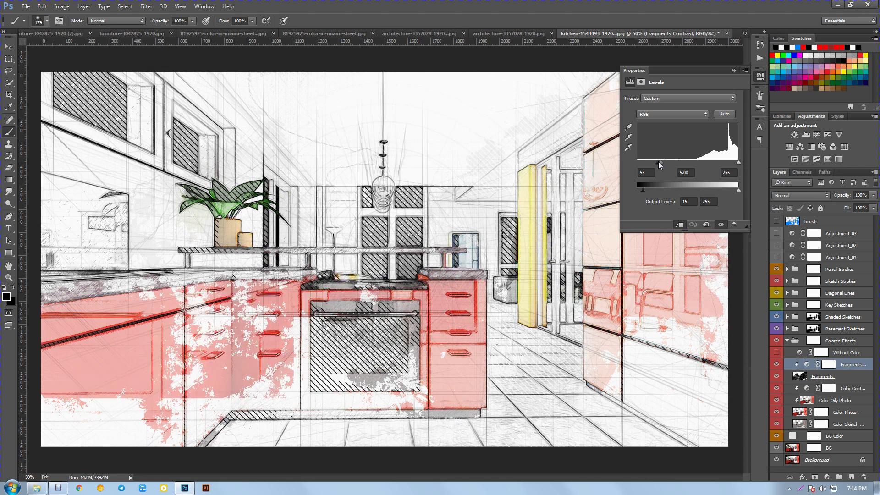
drag(658, 162, 659, 163)
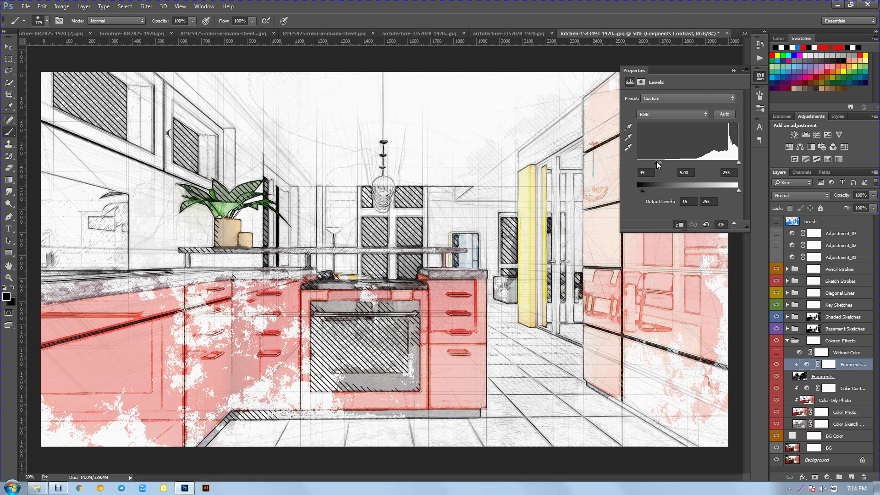
click(652, 173)
key(Return)
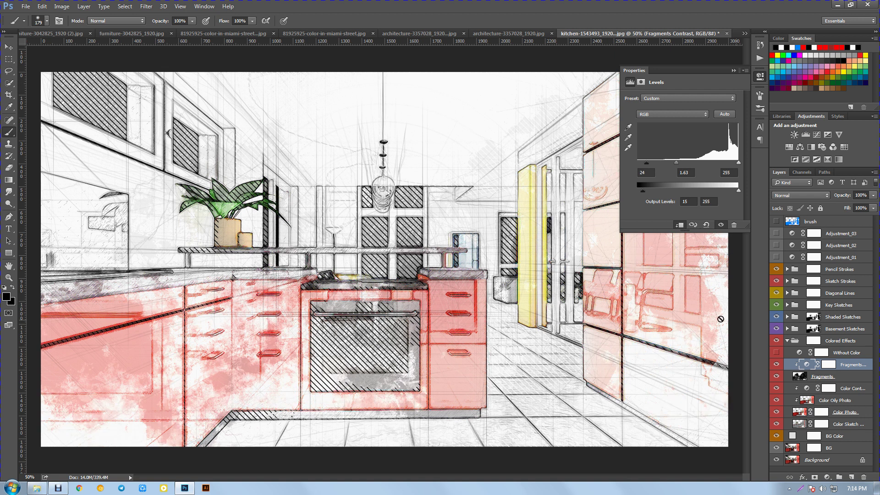
click(847, 355)
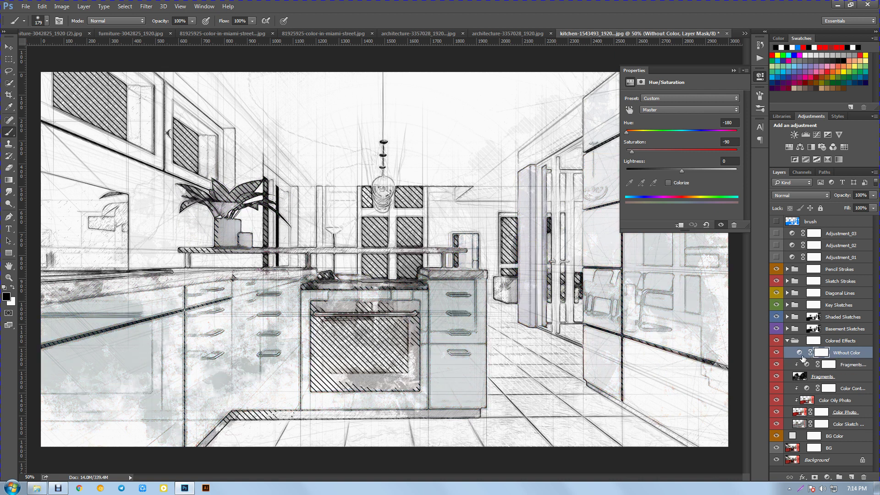
- Hide Without Color to restore the red and collapse the Colored Effects group
click(777, 353)
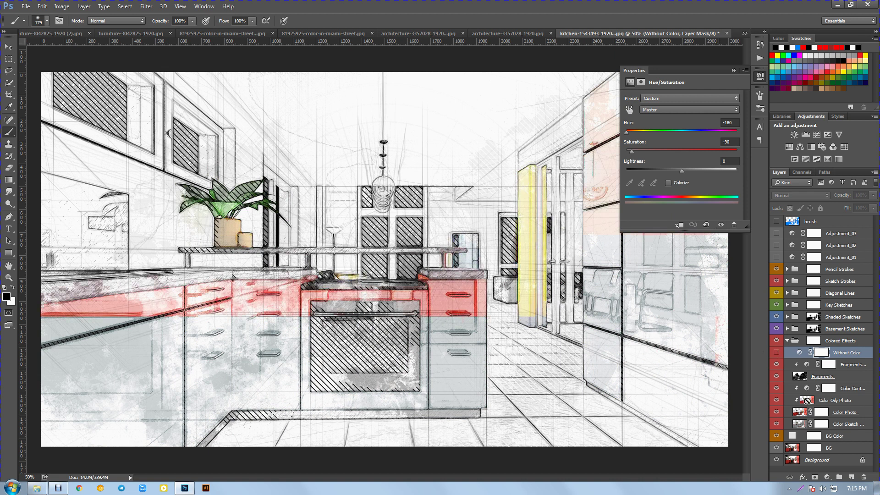
click(788, 342)
click(787, 329)
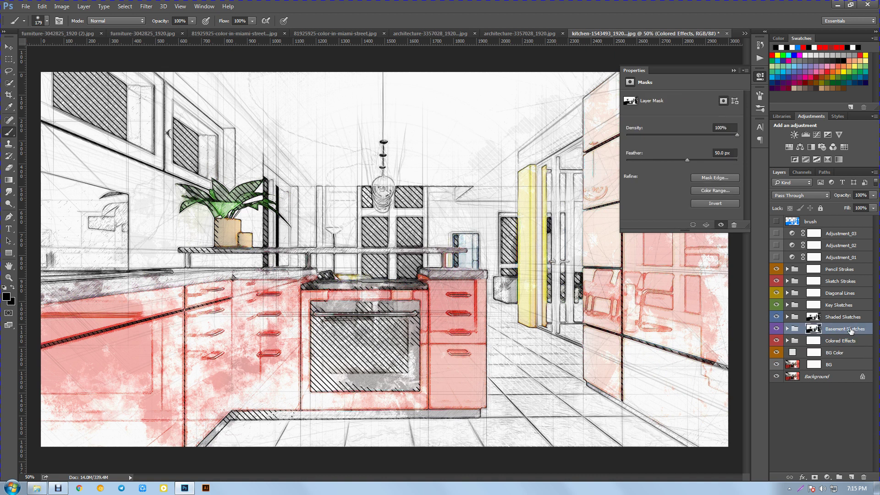
- Compare the drawing with and without Basement Sketches, then hide the Shaded Sketches group
click(779, 328)
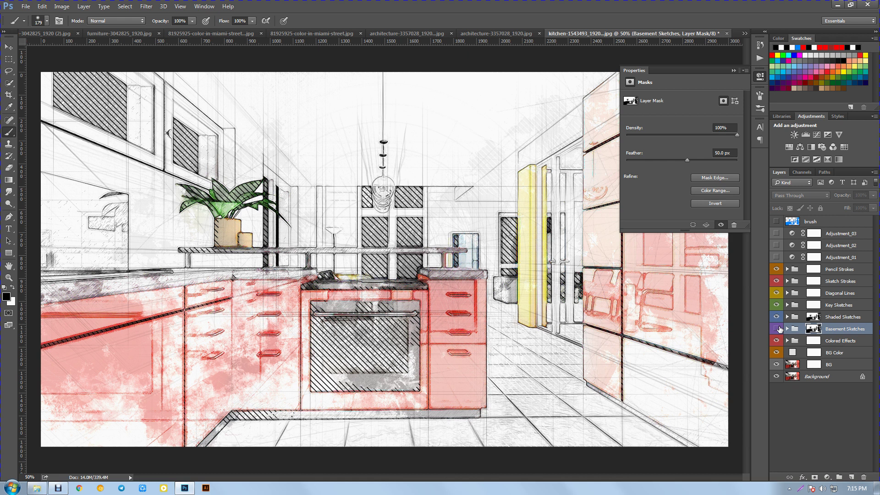
click(777, 328)
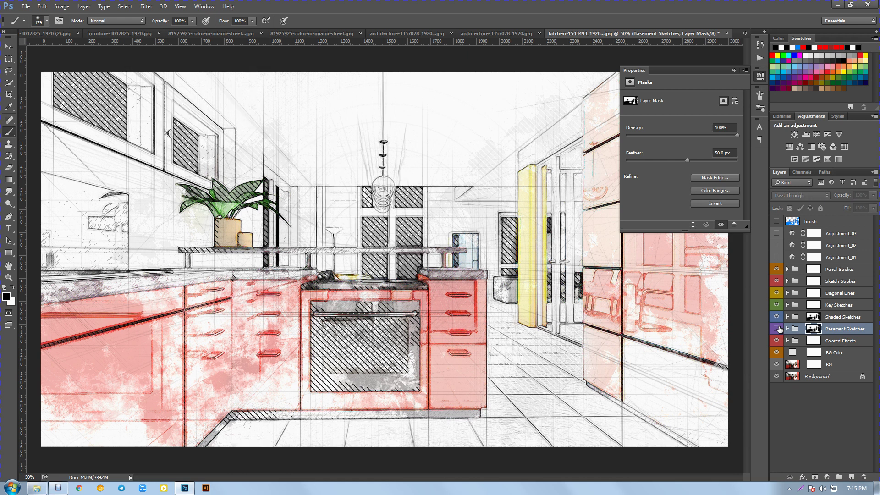
click(778, 328)
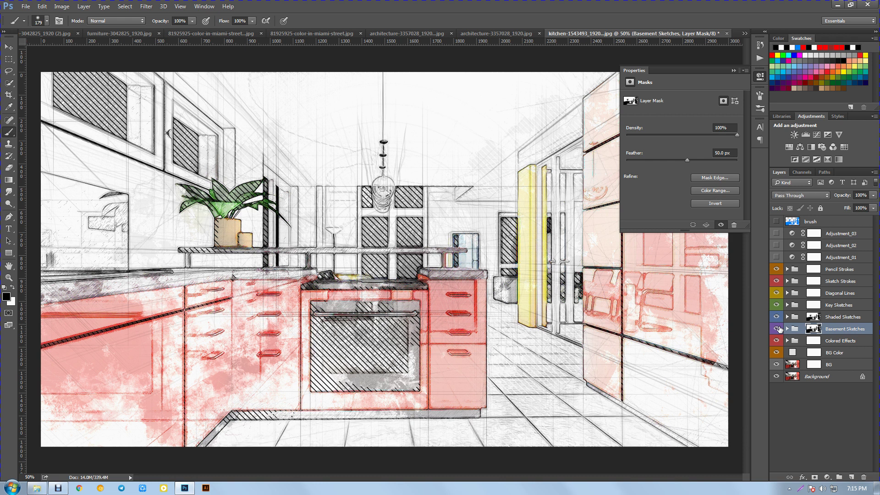
click(778, 328)
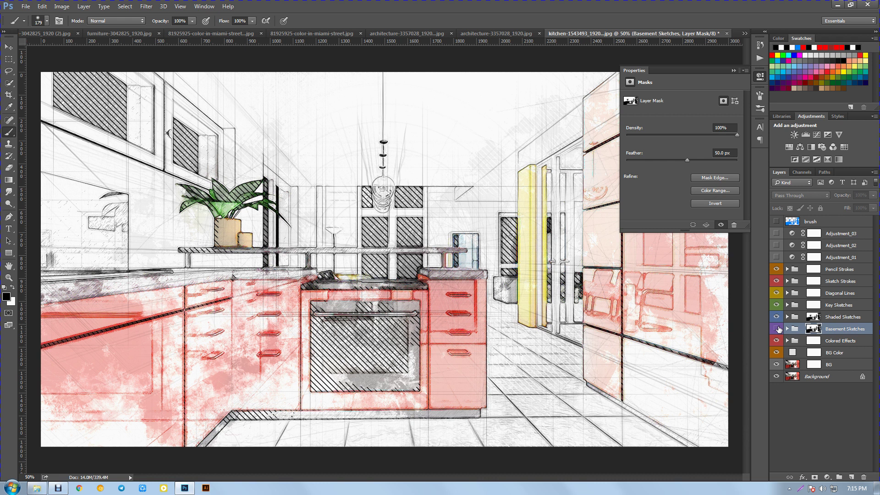
click(777, 329)
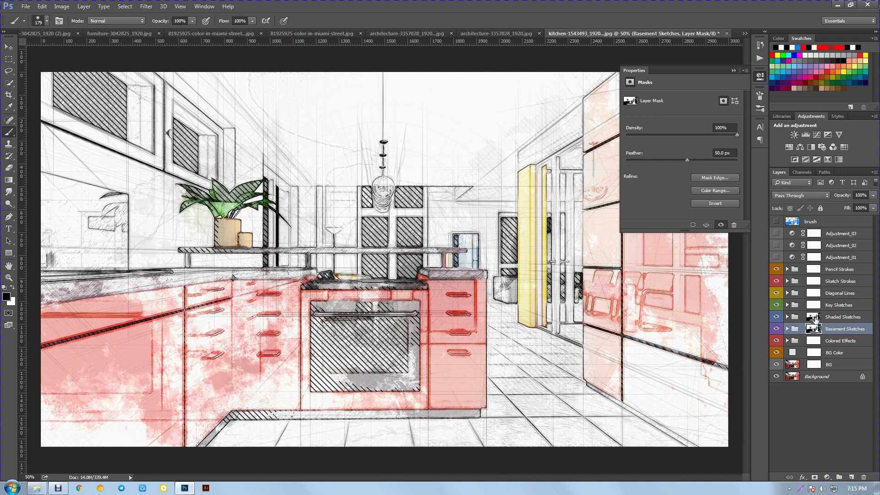
click(815, 318)
click(776, 316)
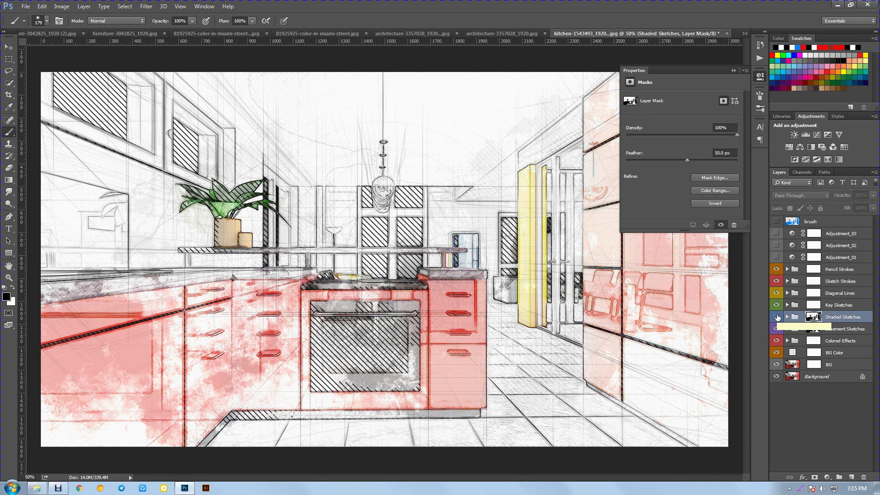
- Show Shaded Sketches again, check SS_02's hatching, then compare without the Key Sketches group
click(777, 317)
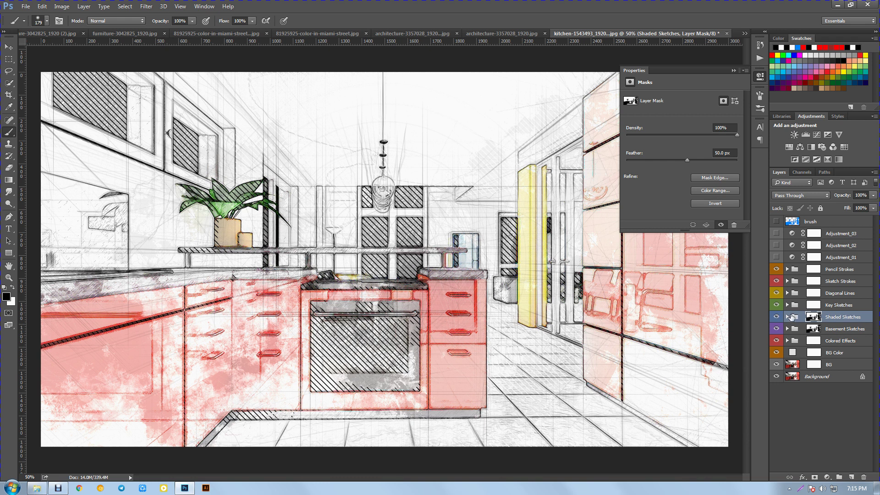
click(787, 316)
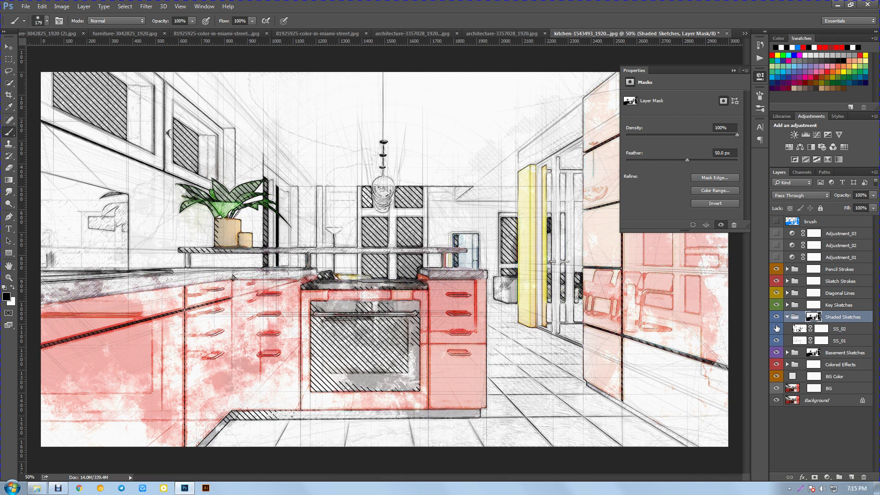
click(776, 328)
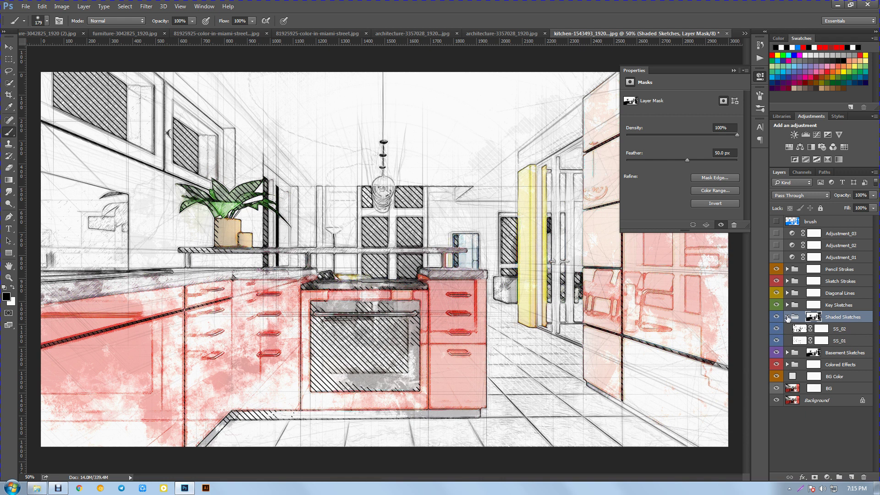
click(787, 317)
click(820, 305)
click(777, 305)
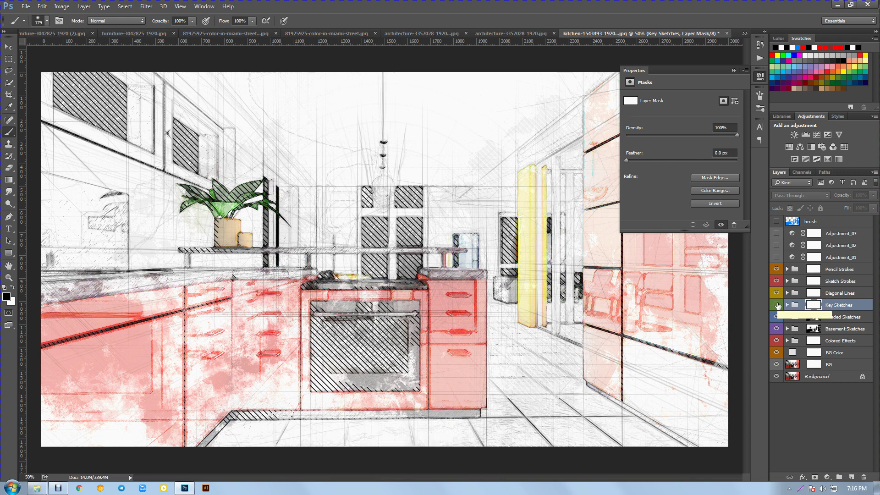
- Show Key Sketches, compare Diagonal Lines off and on, and turn on DL_02 cross-hatching
click(777, 305)
click(848, 294)
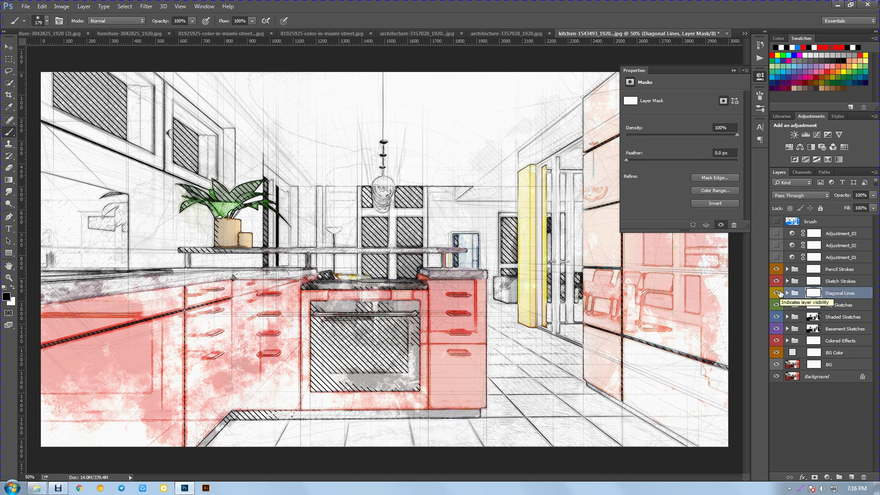
click(779, 293)
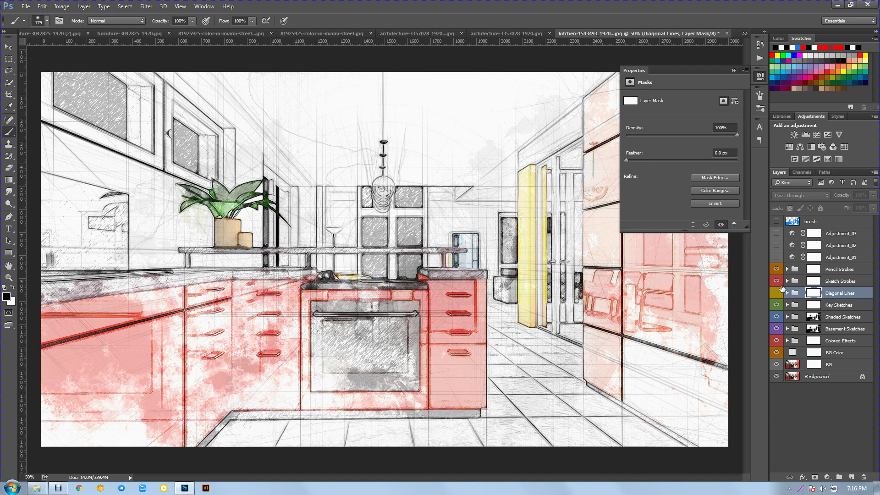
click(777, 292)
click(786, 293)
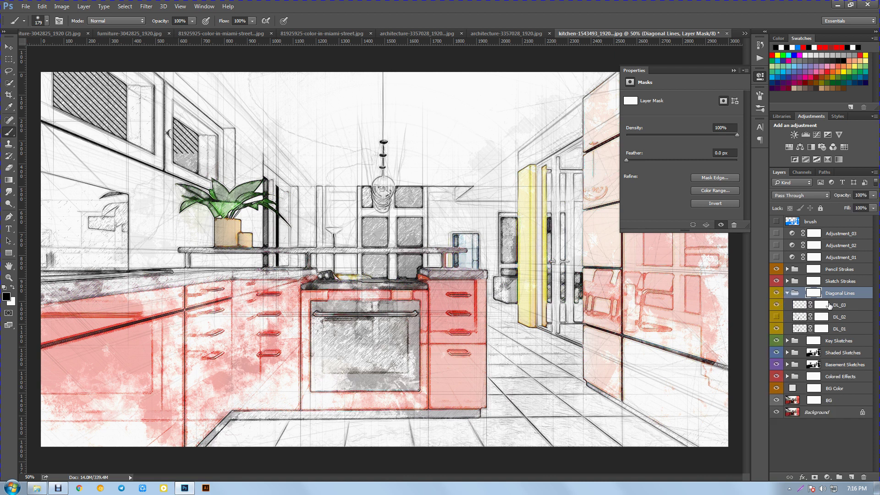
click(820, 317)
click(777, 316)
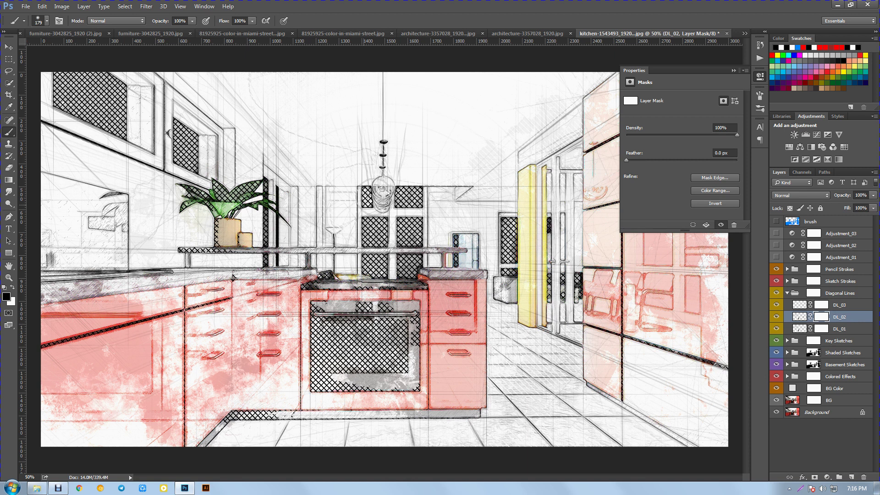
- Paint black on DL_02's mask over the back windows, oven door, right appliance and upper cabinet window
drag(376, 193, 488, 245)
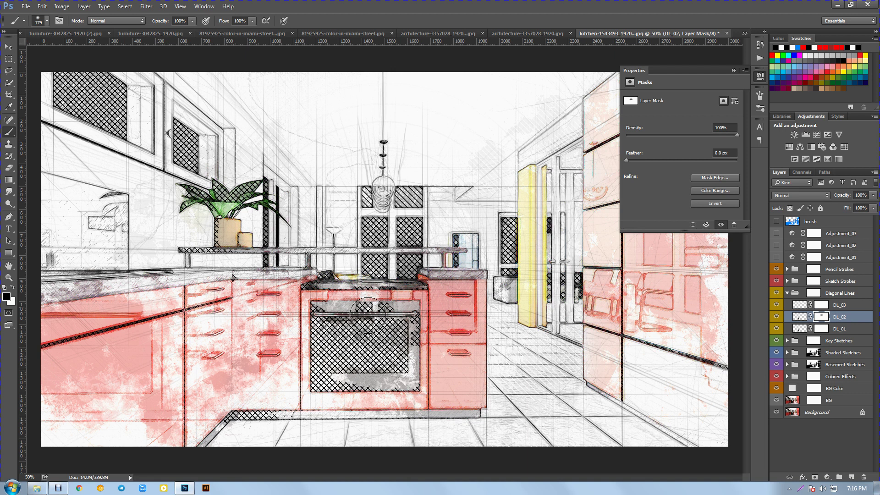
mouse_move(367, 316)
mouse_down()
mouse_move(384, 373)
mouse_move(426, 330)
mouse_up()
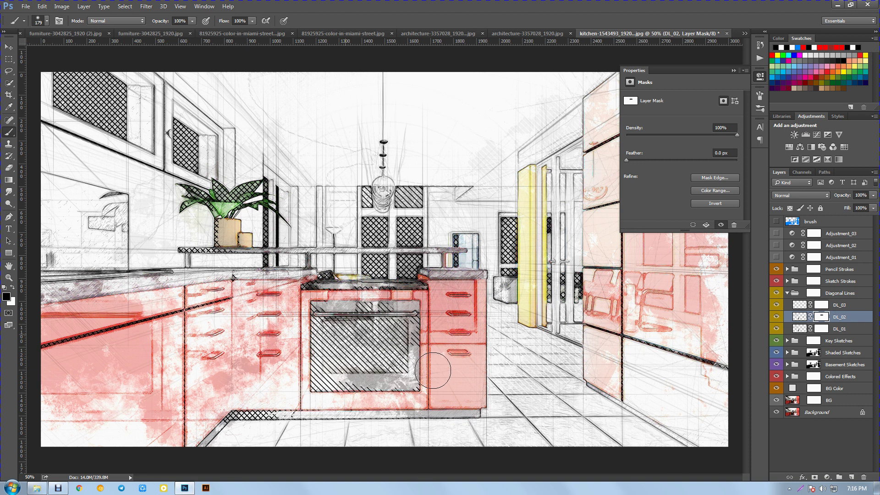
drag(506, 280, 509, 283)
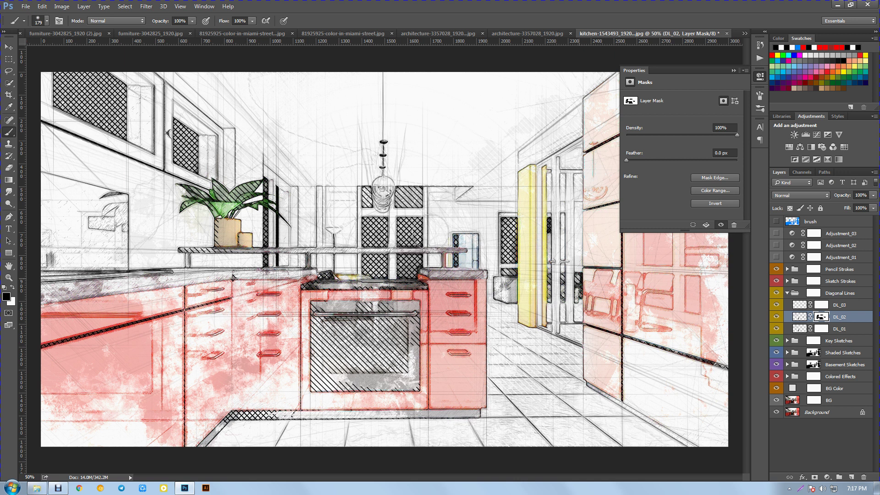
drag(513, 269, 537, 282)
mouse_move(197, 163)
mouse_down()
mouse_move(192, 128)
mouse_move(200, 163)
mouse_up()
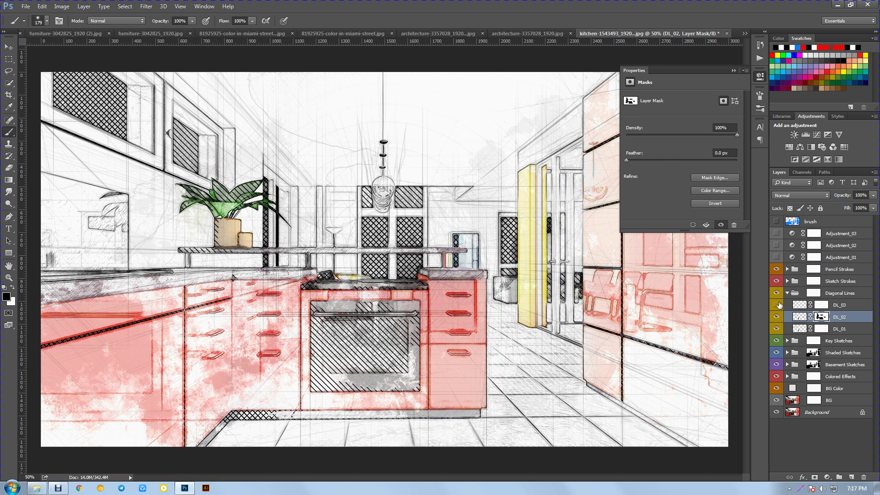
- Hide two Sketch_stroke layers inside the Sketch Strokes group for lighter pencil lines
click(787, 294)
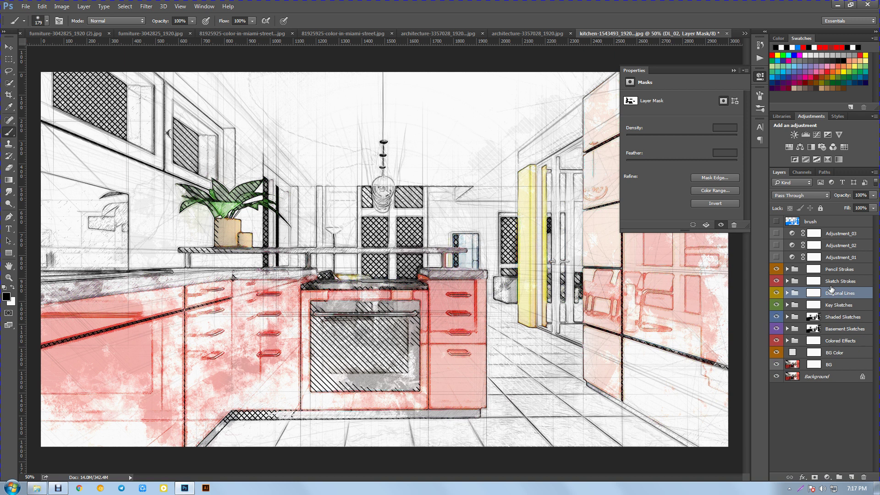
click(776, 281)
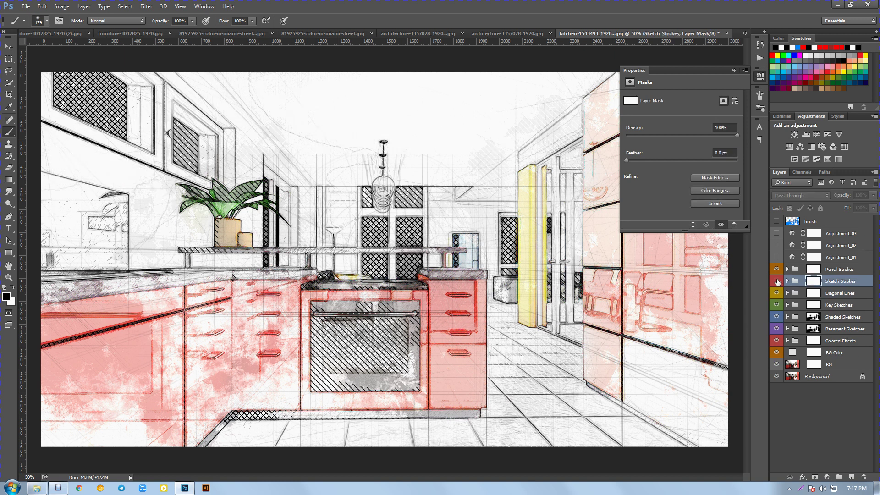
click(777, 281)
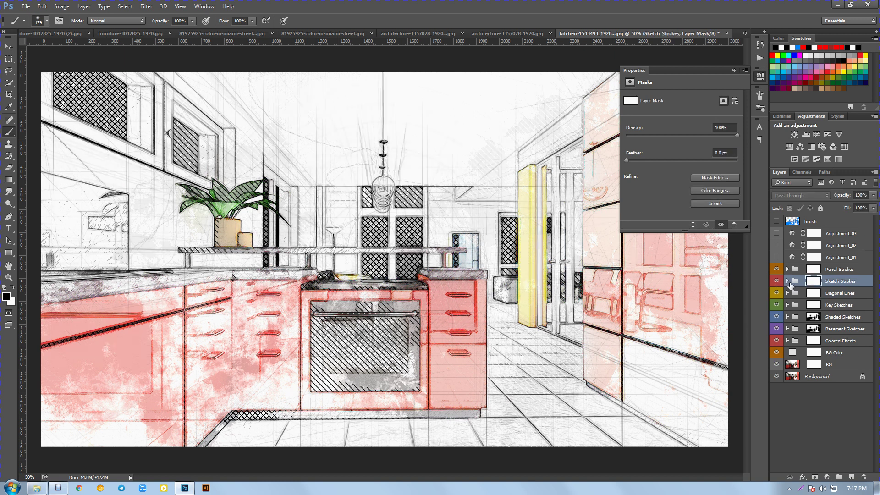
click(786, 281)
click(777, 293)
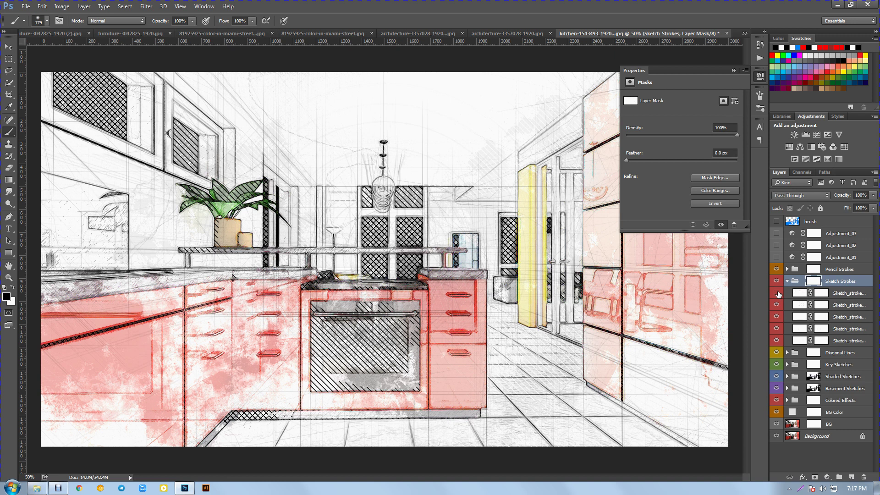
click(734, 72)
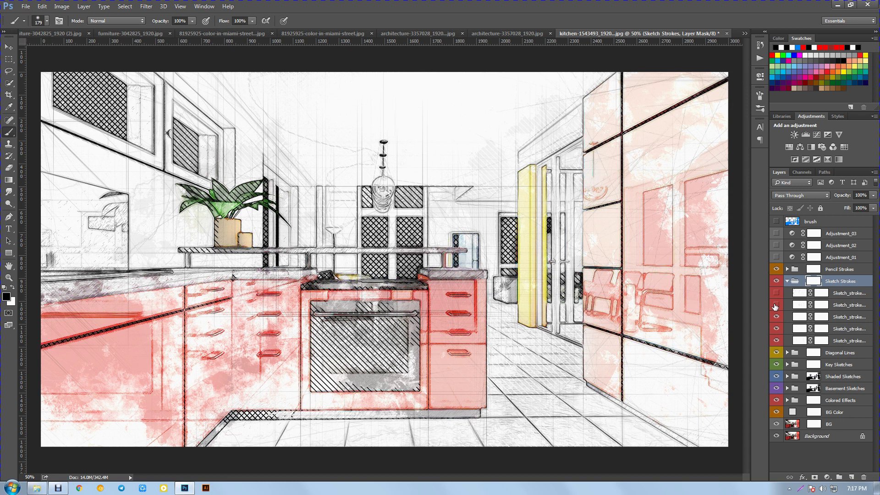
click(776, 305)
click(777, 294)
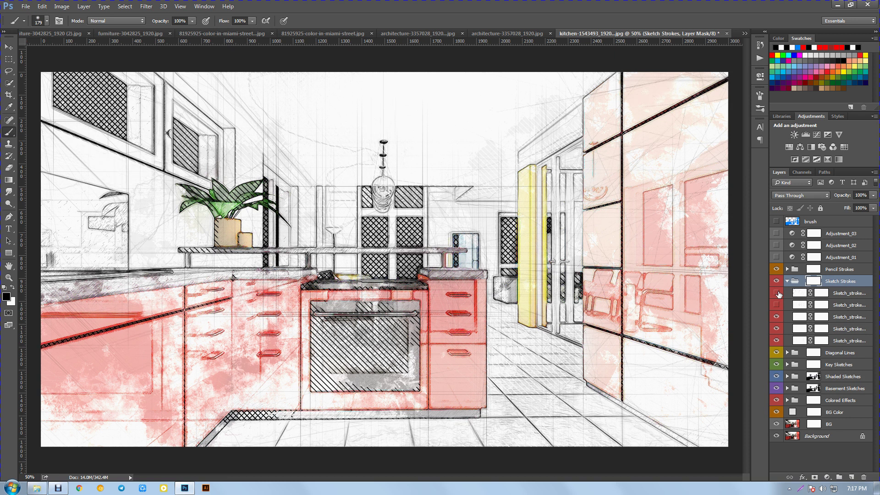
click(787, 281)
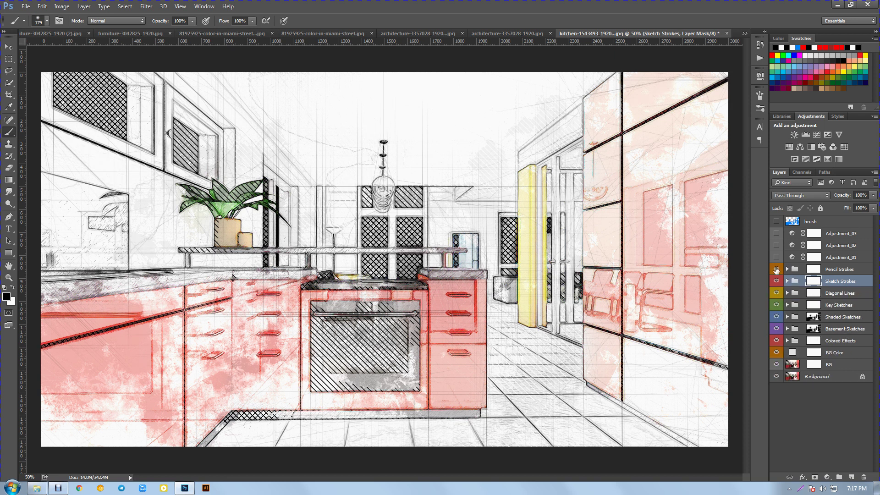
- Compare without Pencil Strokes, then switch on Adjustment_01 and Adjustment_02 for stronger reds
click(776, 269)
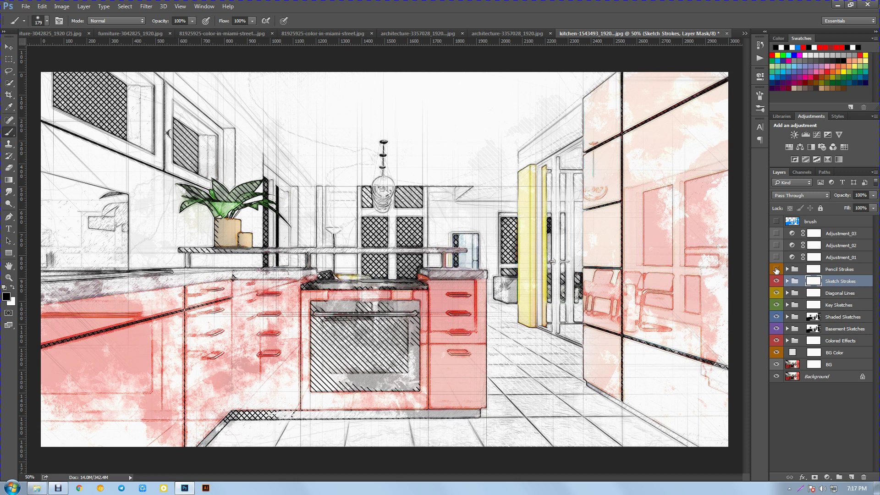
click(776, 269)
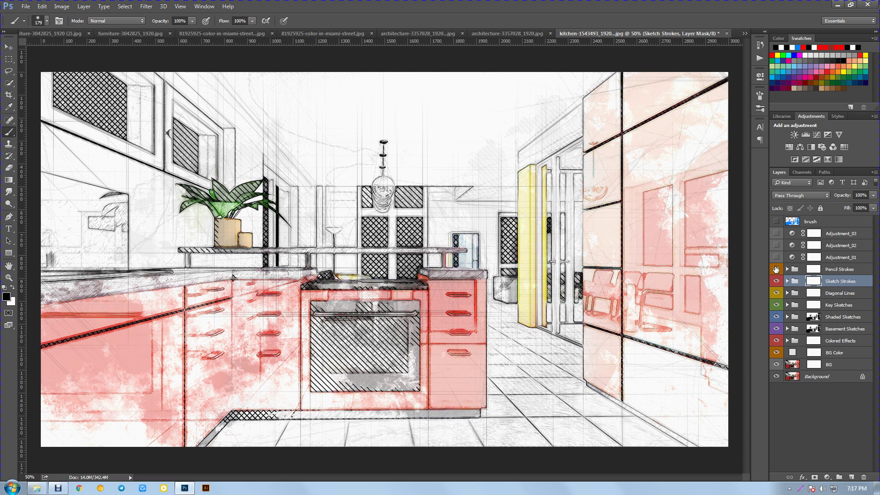
click(777, 257)
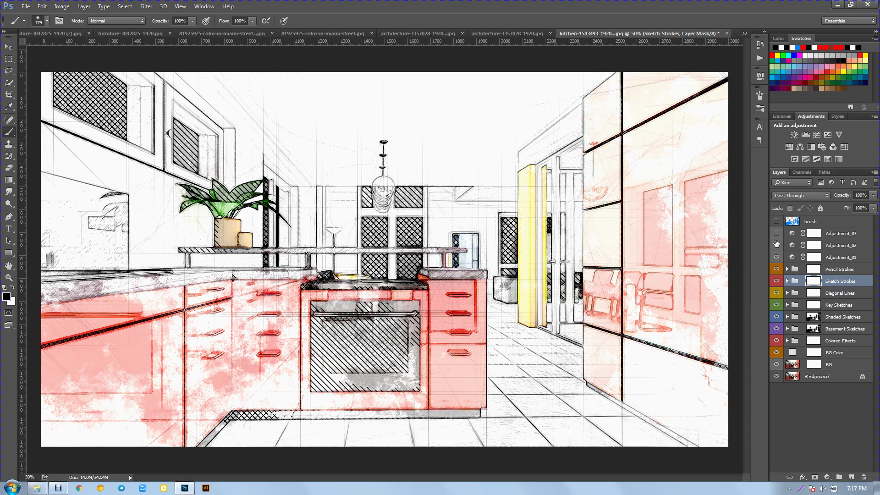
click(776, 245)
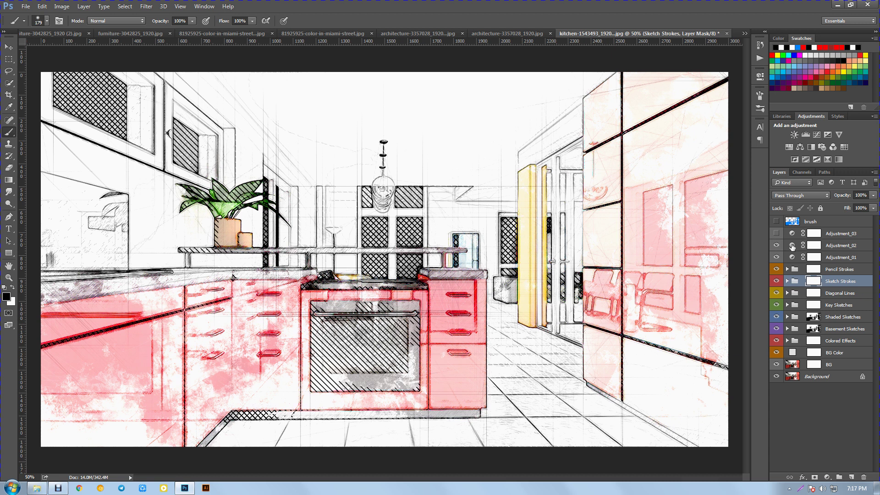
- Try Adjustment_02 hue shifts, settle on -10, then swap Adjustment_02 for Adjustment_03
double_click(792, 247)
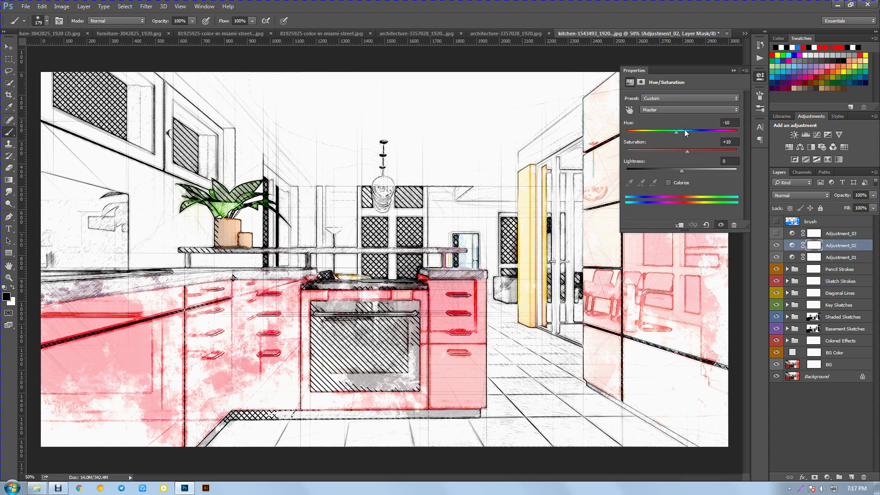
drag(677, 133, 658, 133)
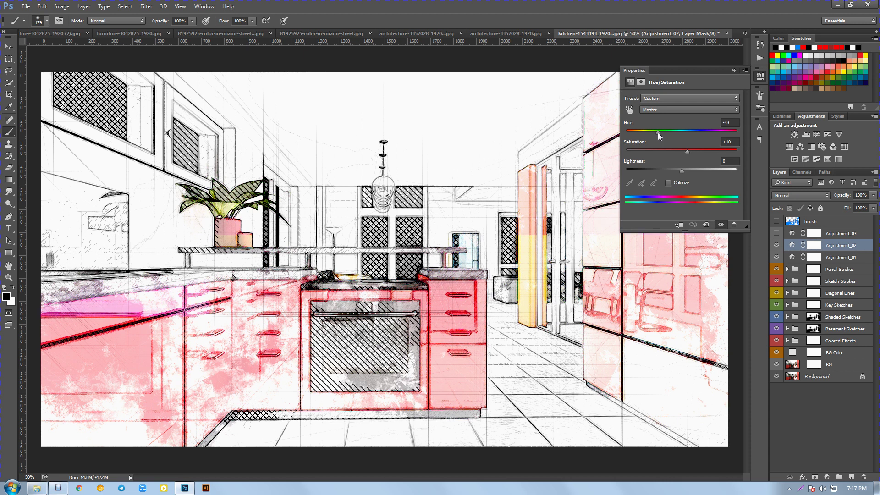
mouse_move(658, 133)
mouse_down()
mouse_move(708, 133)
mouse_move(669, 133)
mouse_up()
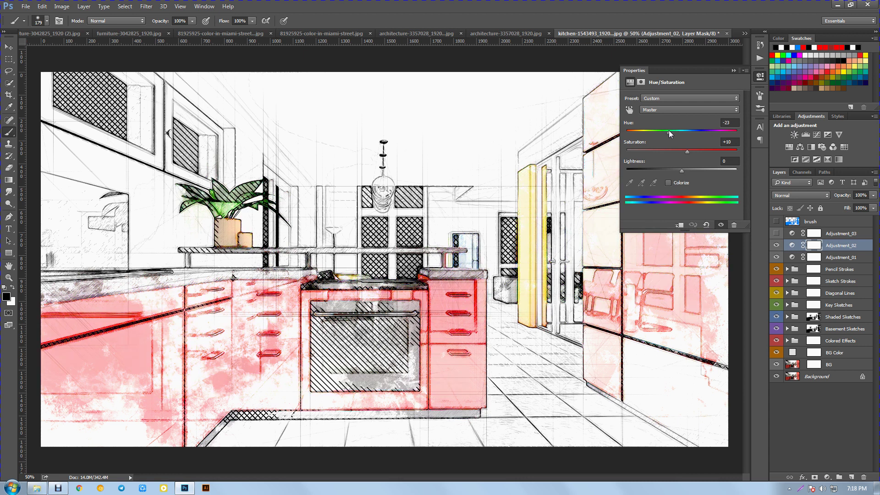
drag(669, 131, 626, 131)
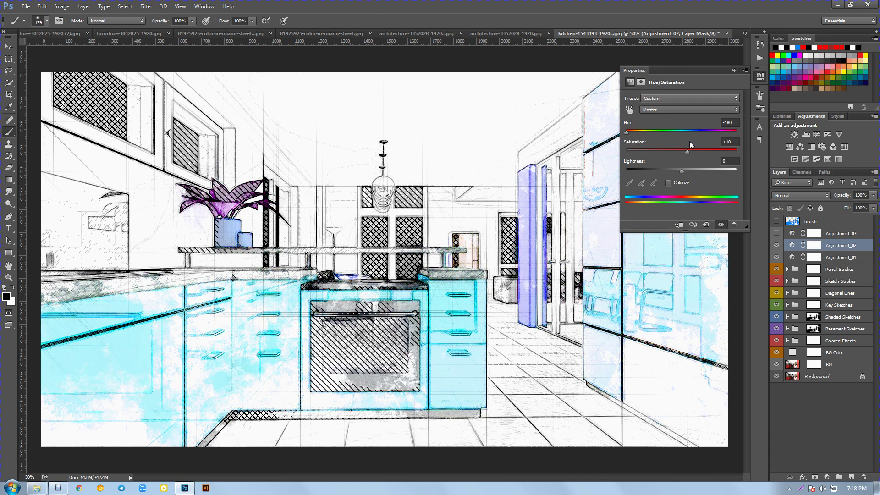
click(676, 132)
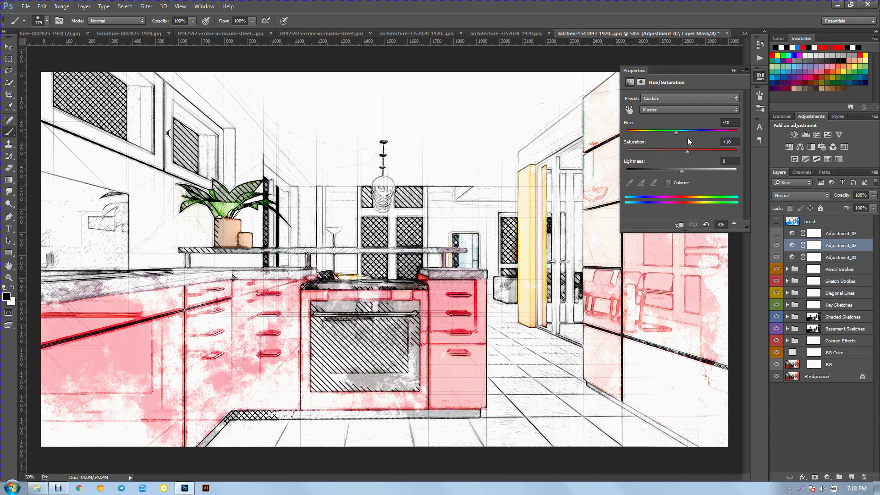
click(776, 246)
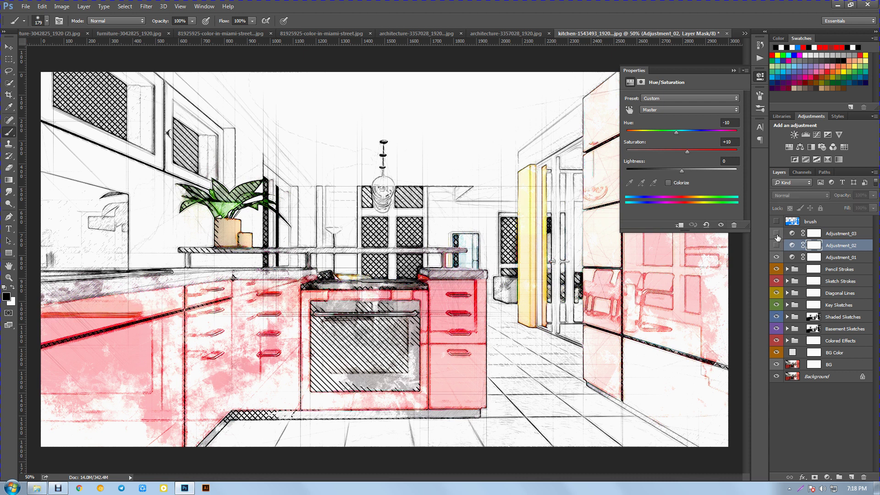
- Compare the image with and without Adjustment_03's Curves, leave it visible, and collapse Properties
click(854, 235)
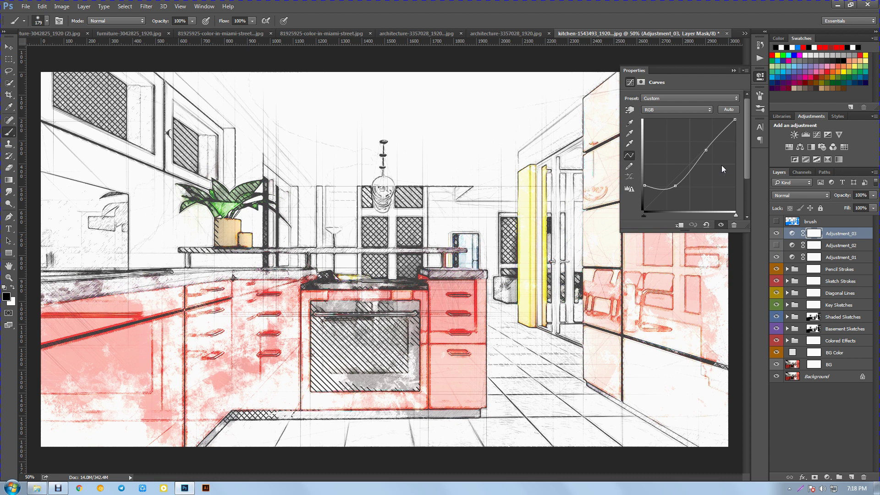
click(775, 234)
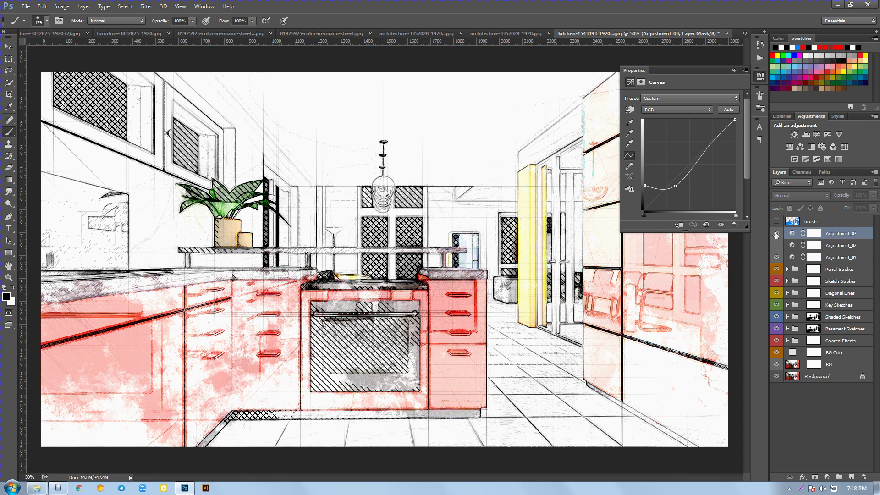
click(776, 234)
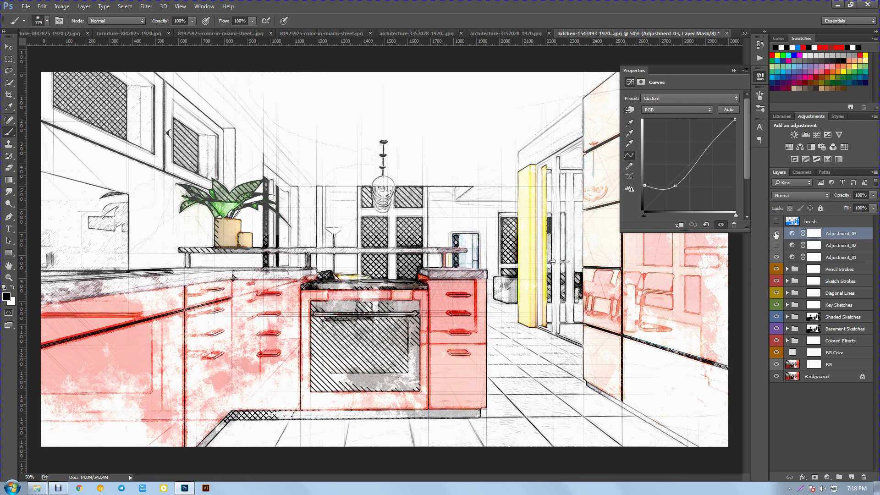
click(733, 71)
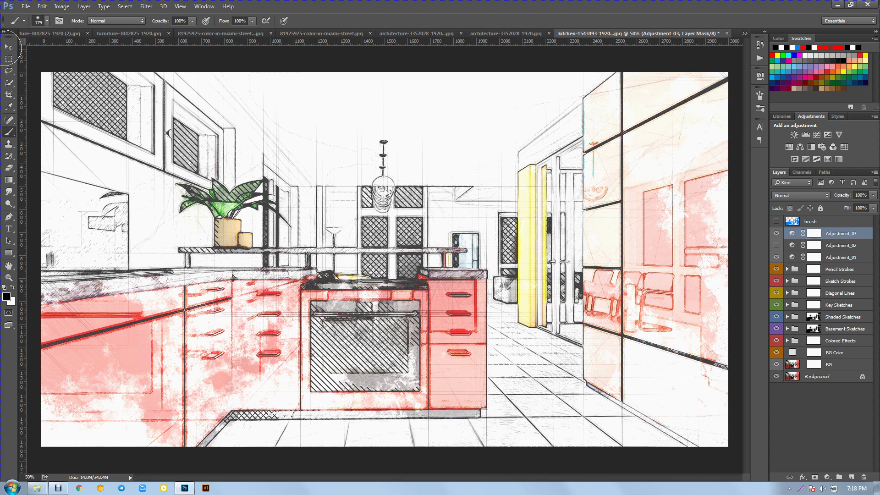
- With the Move tool, solo the Background photo to compare, then restore all sketch layers
click(8, 47)
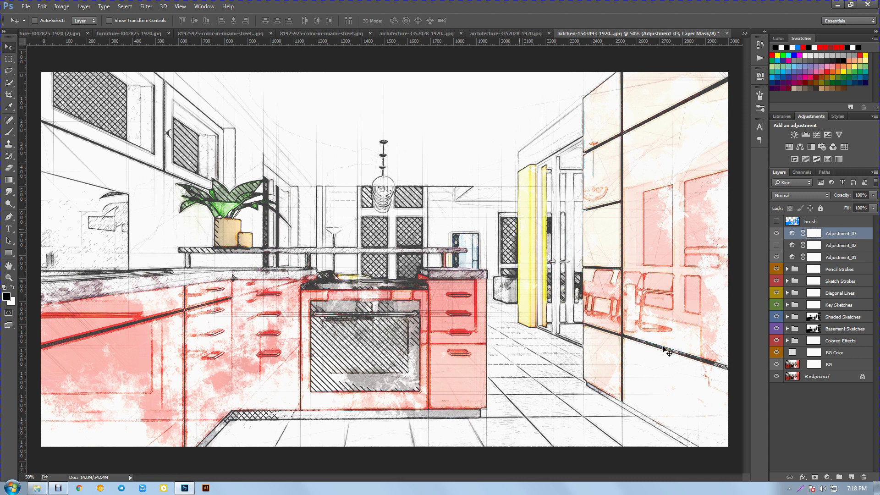
alt+click(777, 376)
alt+click(778, 377)
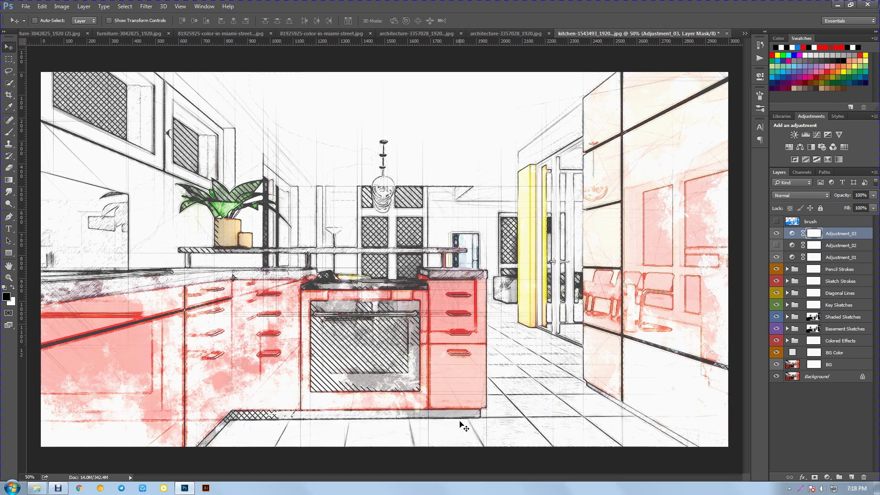
- Hide all panels and zoom in and out to view the finished sketch full-window
key(Tab)
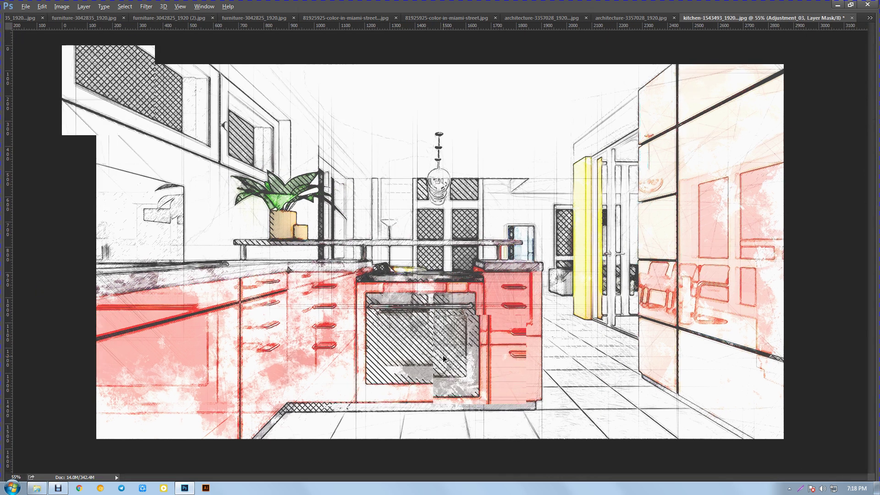
scroll(442, 356, up, 3)
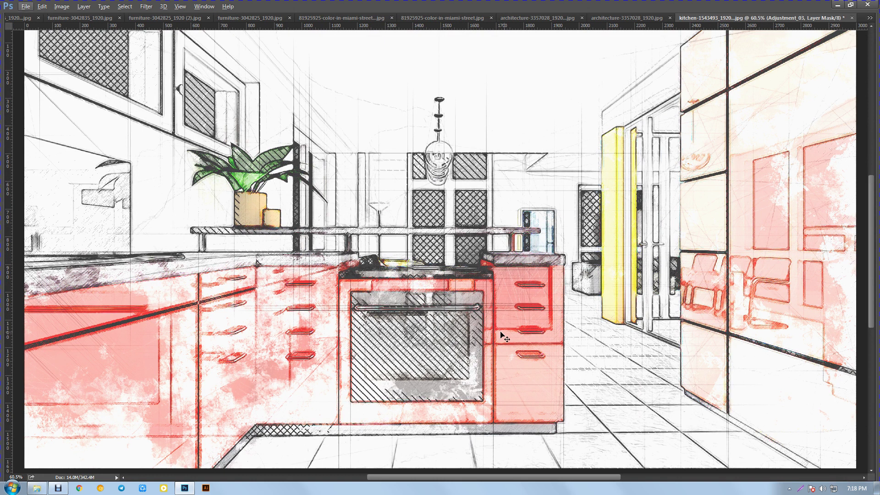
scroll(531, 345, down, 1)
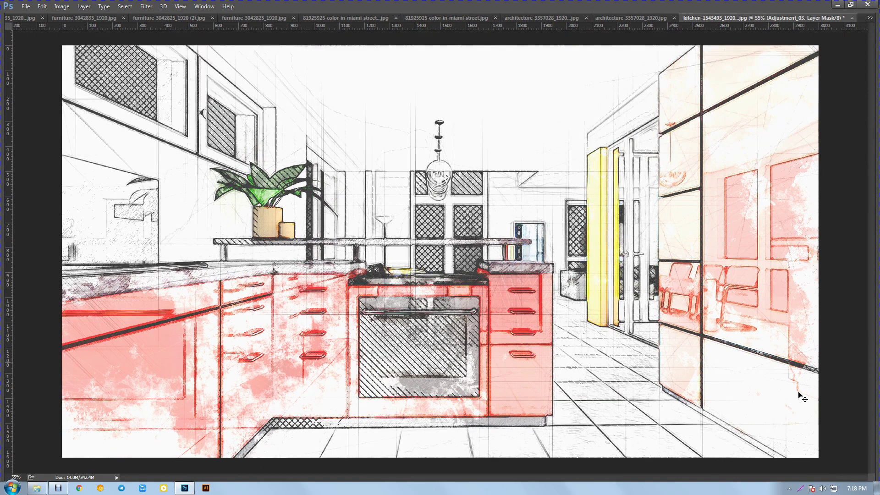
click(789, 488)
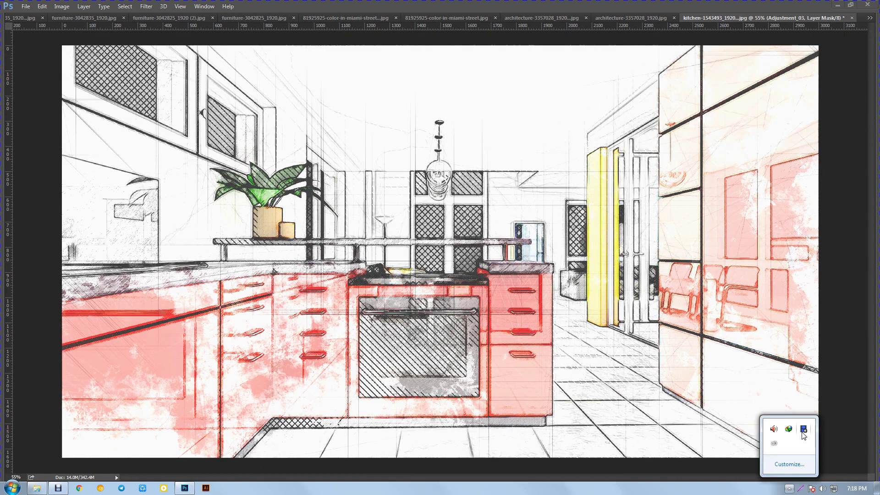